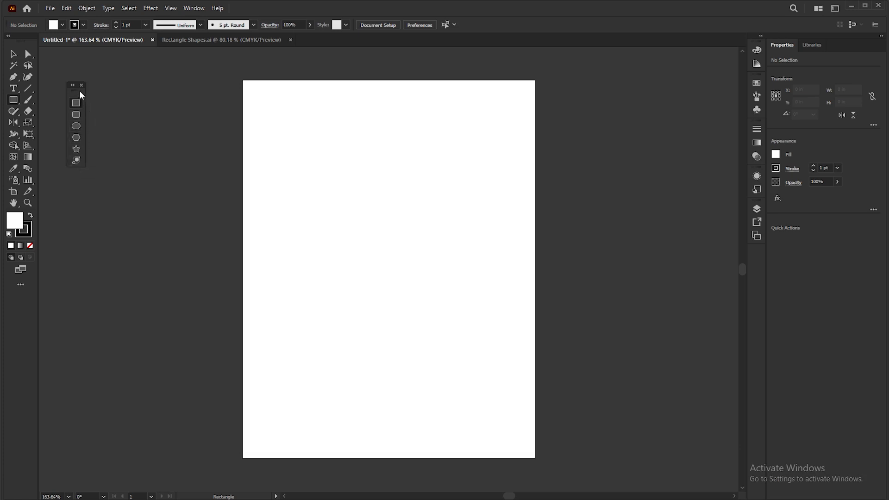
# Create a rectangle on the artboard with an exact width of 5 in and height of 3 in
pyautogui.moveTo(79, 90); pyautogui.dragTo(51, 100)
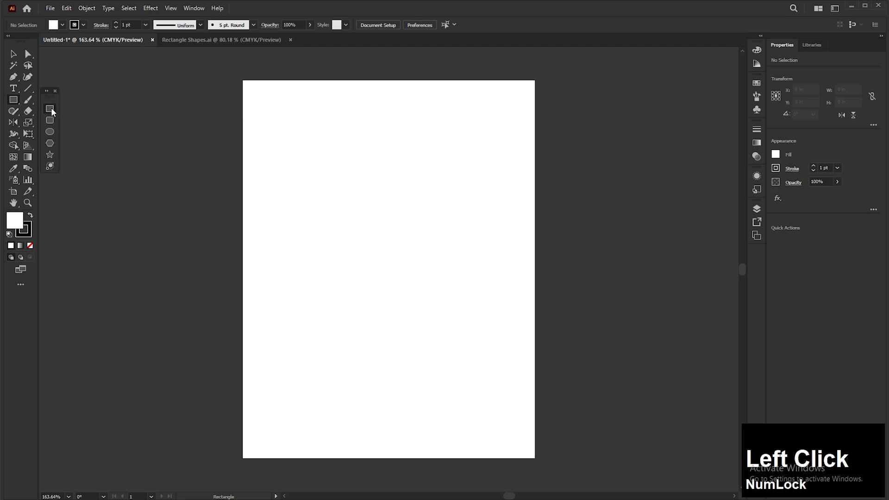
pyautogui.press('Num_Lock')
pyautogui.click(362, 155)
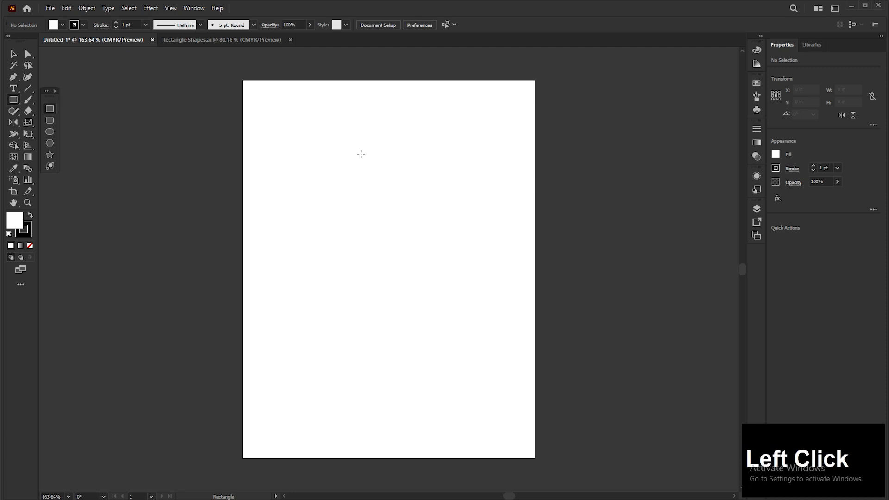
pyautogui.moveTo(418, 184); pyautogui.dragTo(383, 184)
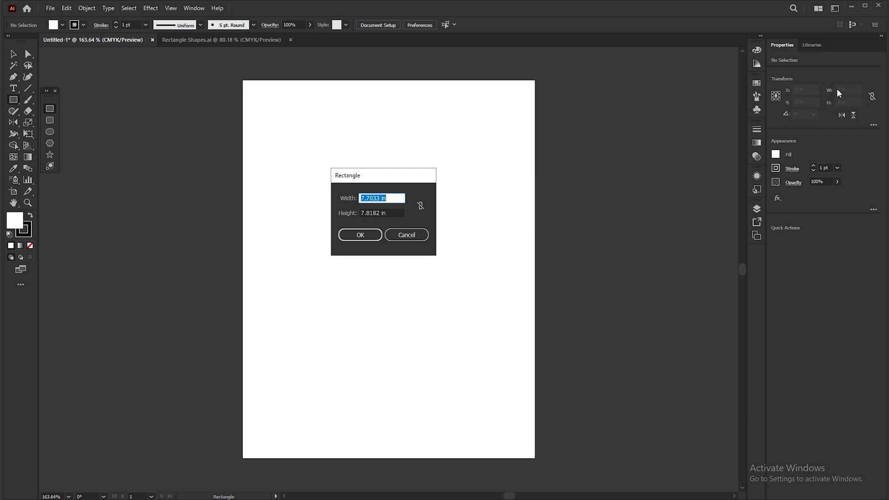
pyautogui.moveTo(369, 175); pyautogui.dragTo(362, 173)
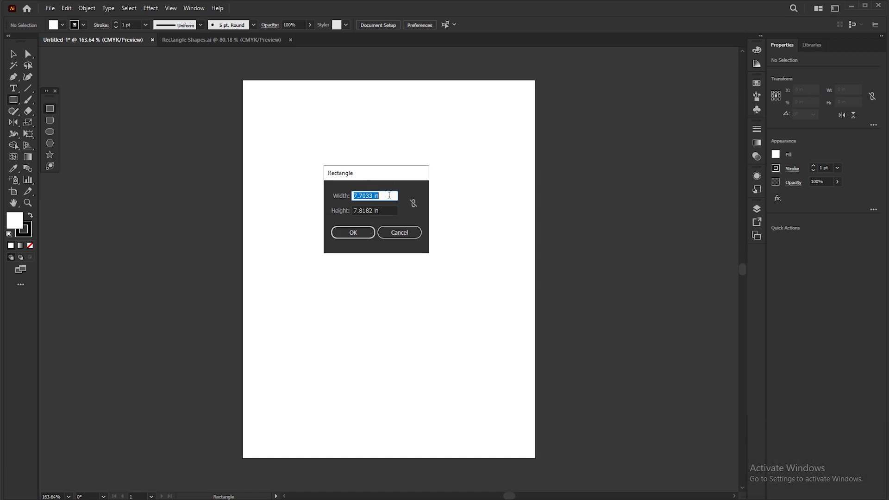
pyautogui.moveTo(389, 195); pyautogui.dragTo(328, 198)
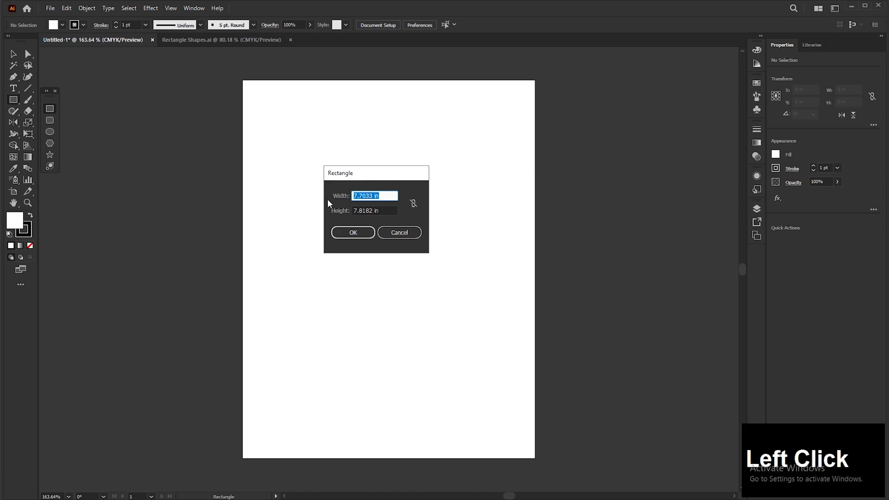
pyautogui.write('5')
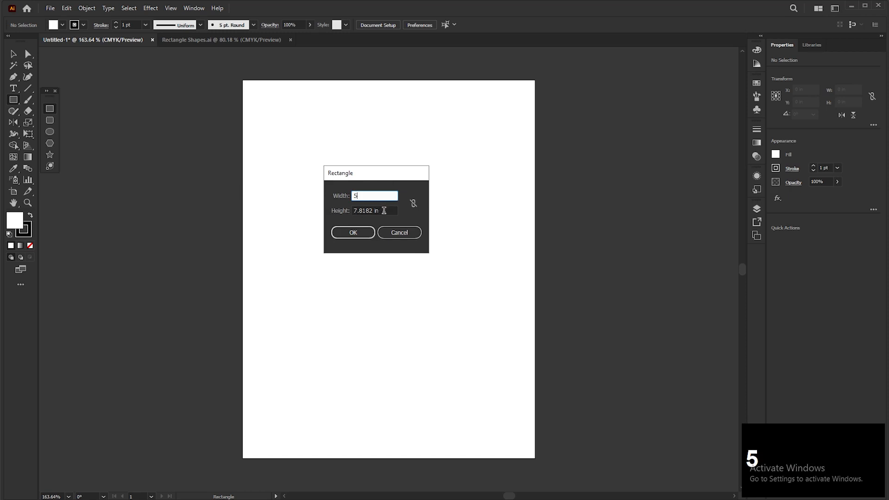
pyautogui.moveTo(384, 210); pyautogui.dragTo(346, 212)
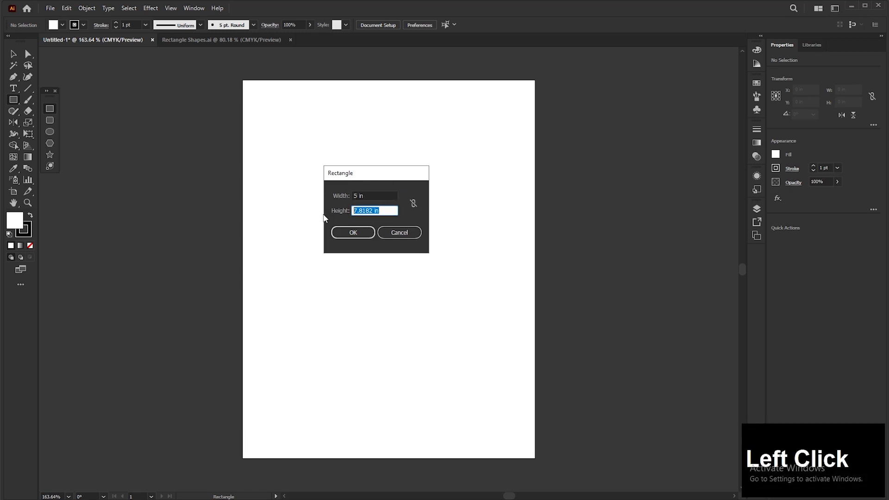
pyautogui.write('3')
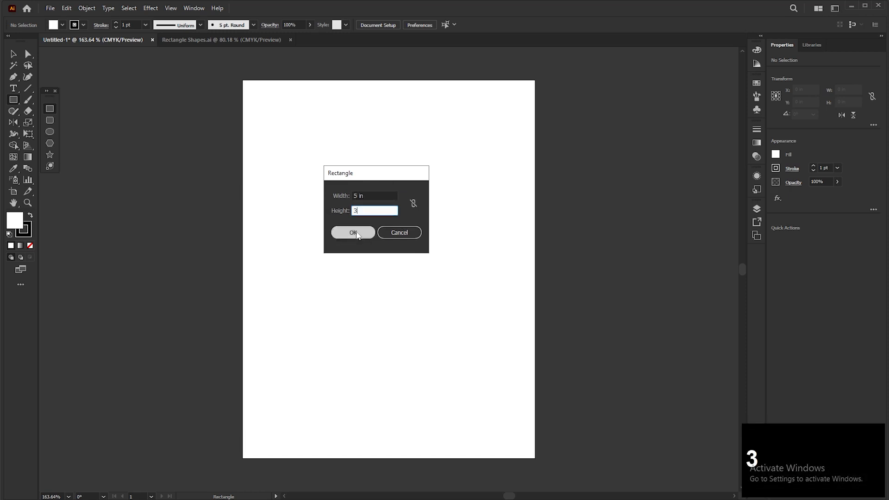
pyautogui.click(358, 235)
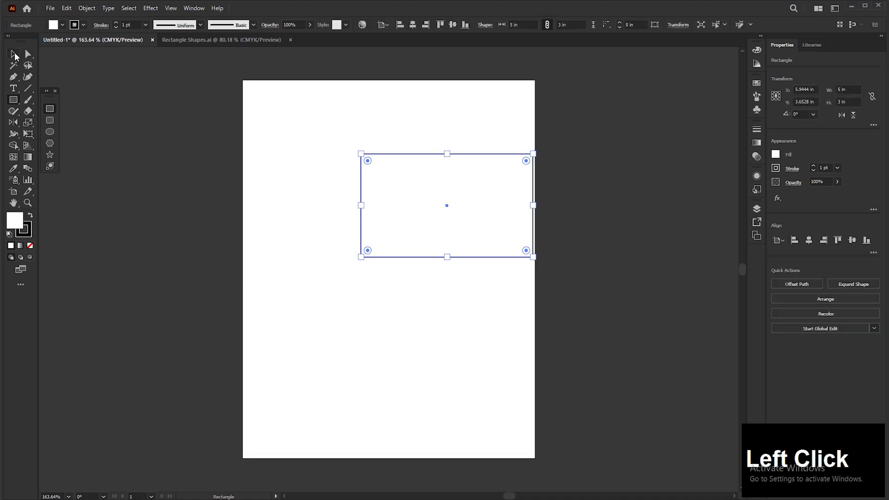
# Center the 5 × 3 in rectangle horizontally on the artboard and delete it
pyautogui.click(15, 56)
pyautogui.moveTo(447, 207); pyautogui.dragTo(386, 198)
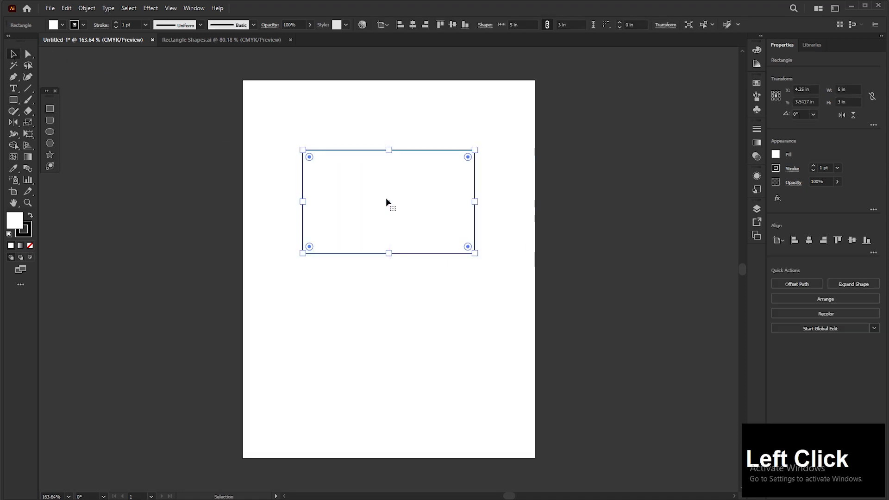
pyautogui.press('Delete')
# Create a new rectangle 7 in wide by entering its size with width and height proportions constrained
pyautogui.click(50, 108)
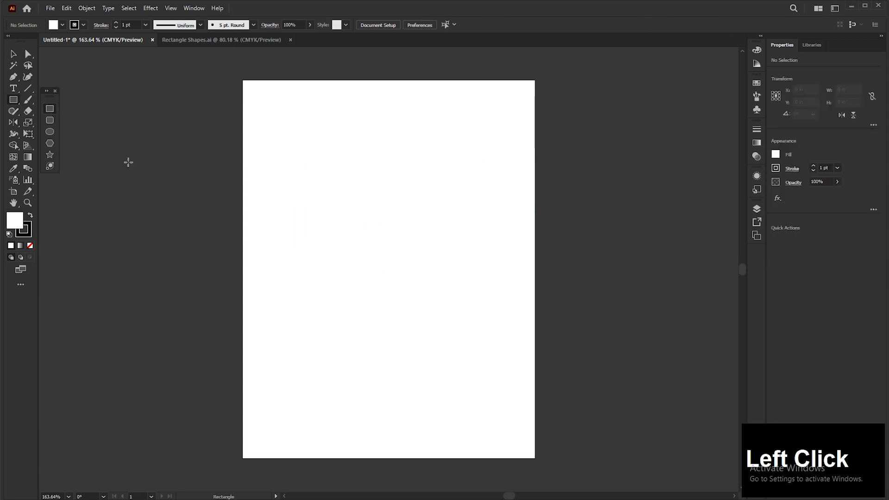
pyautogui.click(377, 153)
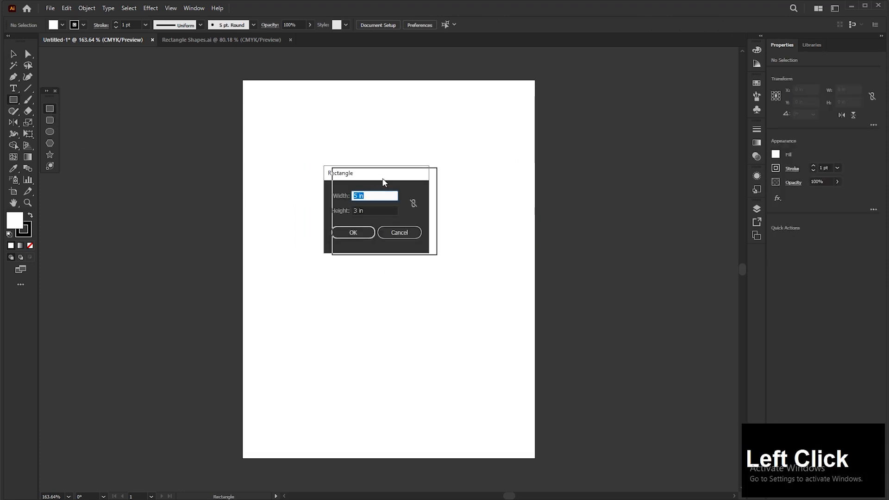
pyautogui.click(424, 205)
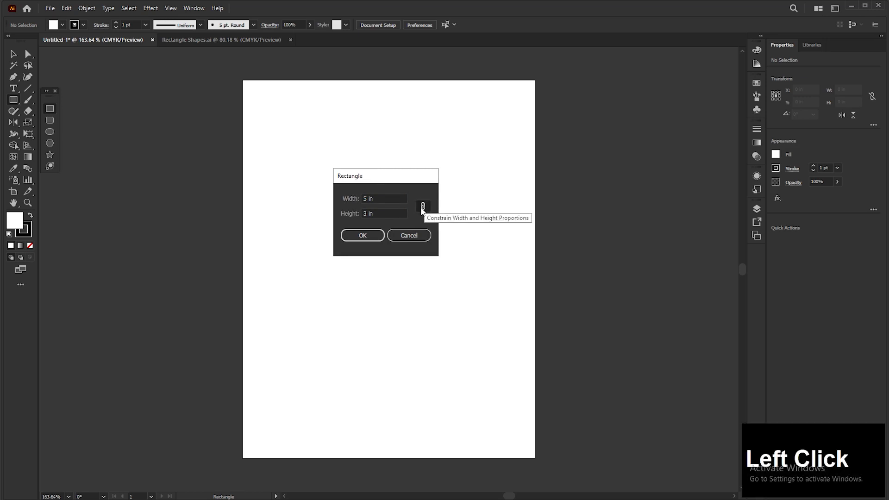
pyautogui.moveTo(377, 198); pyautogui.dragTo(361, 198)
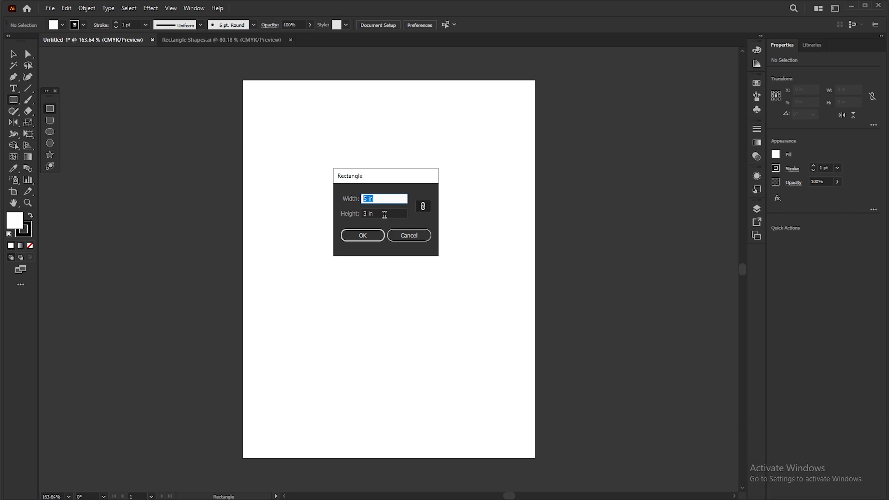
pyautogui.write('7')
pyautogui.click(377, 234)
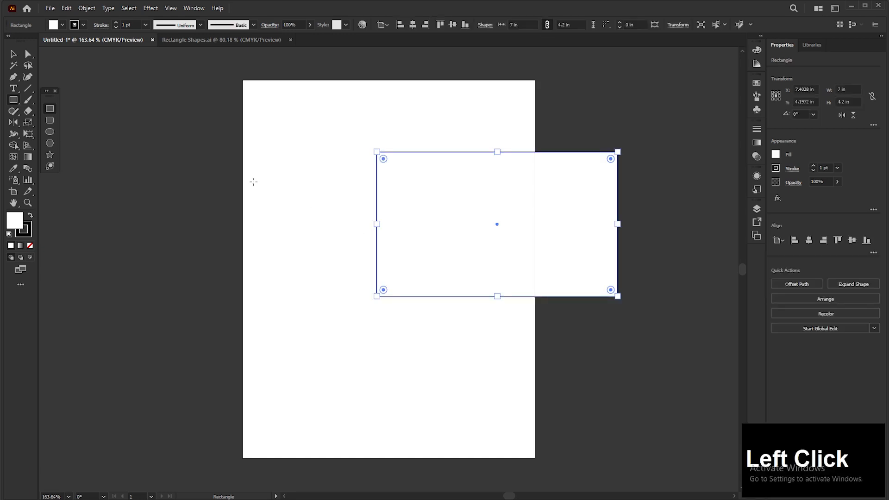
# Move the 7 in wide rectangle onto the artboard, centered horizontally, and delete it
pyautogui.click(16, 56)
pyautogui.moveTo(433, 225); pyautogui.dragTo(329, 218)
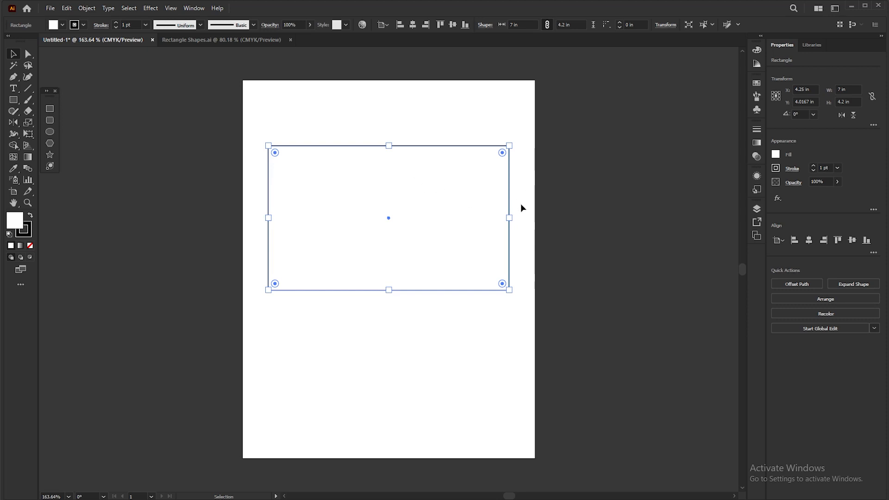
pyautogui.press('Delete')
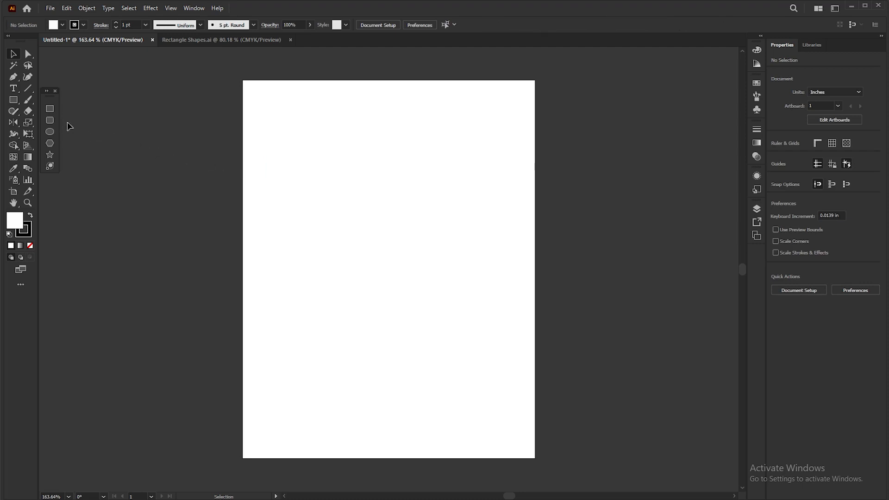
# Draw a rectangle freehand in the artboard's upper half and set it to 5 in wide and 3 in high
pyautogui.click(49, 109)
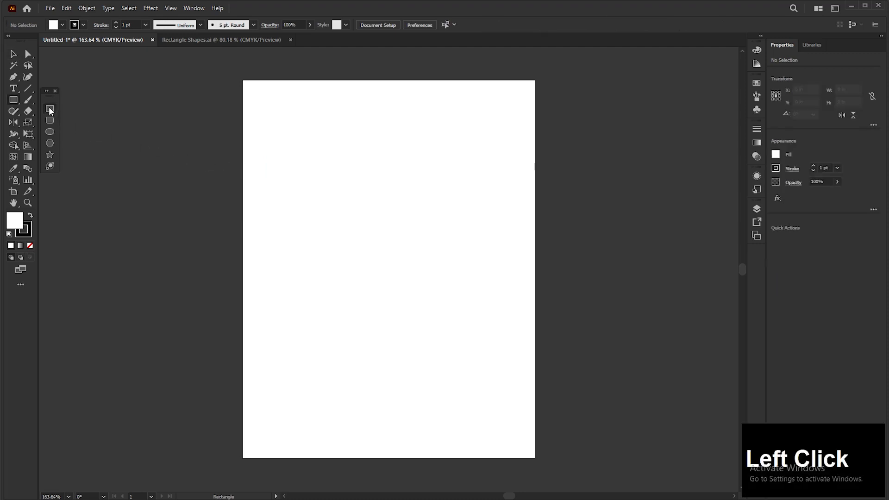
pyautogui.moveTo(273, 132); pyautogui.dragTo(496, 271)
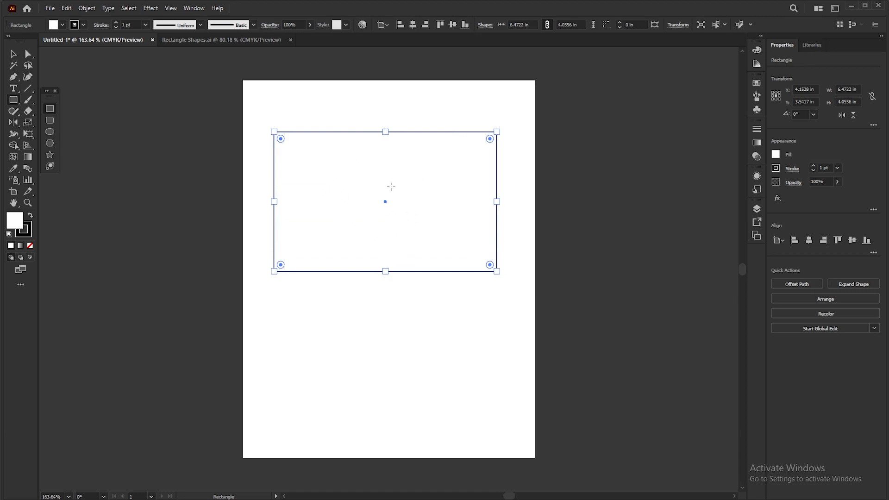
pyautogui.click(846, 89)
pyautogui.write('5')
pyautogui.click(848, 102)
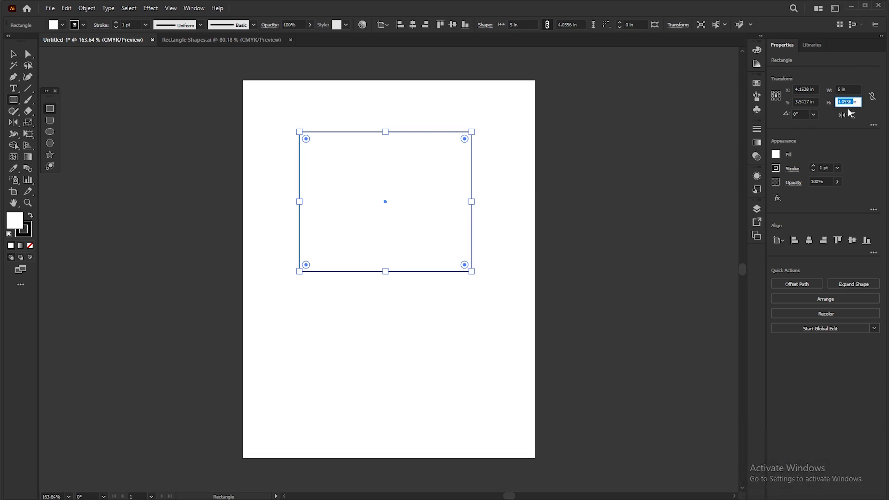
pyautogui.write('3')
pyautogui.press('Return')
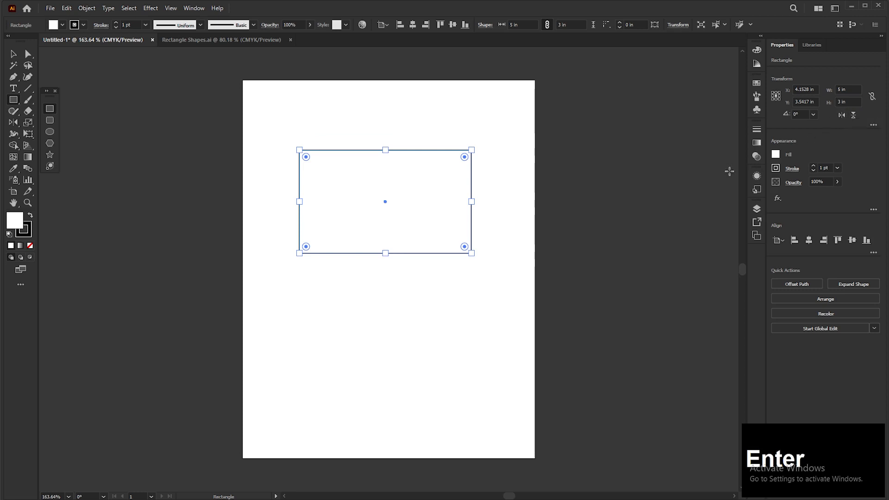
pyautogui.click(18, 56)
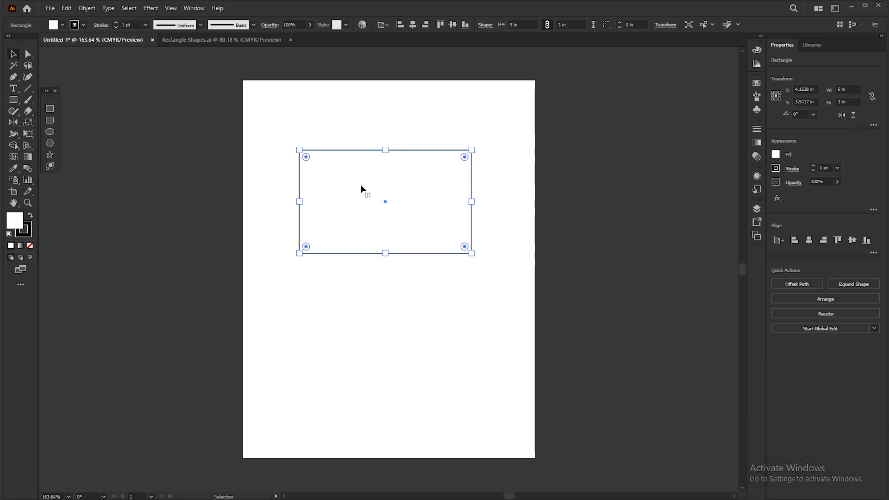
# Show the rectangle's additional transform options and set its shape width to 7 in with the proportions constrained
pyautogui.scroll(2, 350, 151)
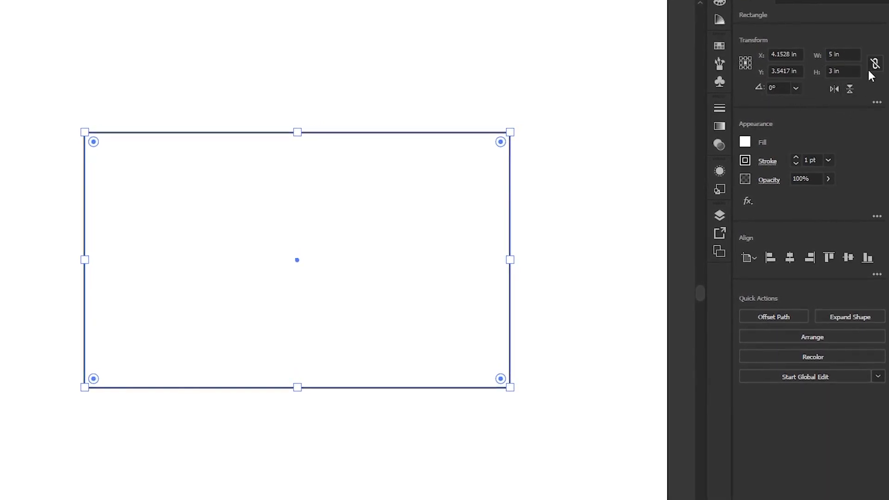
pyautogui.click(878, 103)
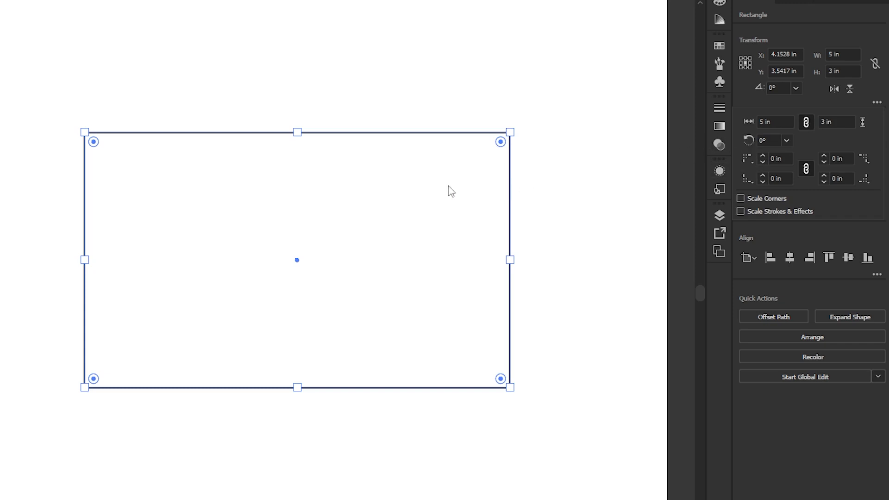
pyautogui.click(475, 172)
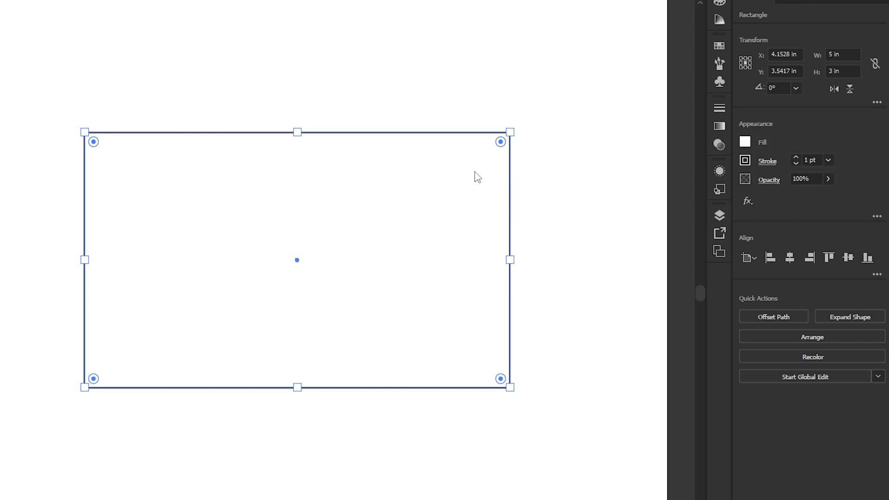
pyautogui.click(878, 104)
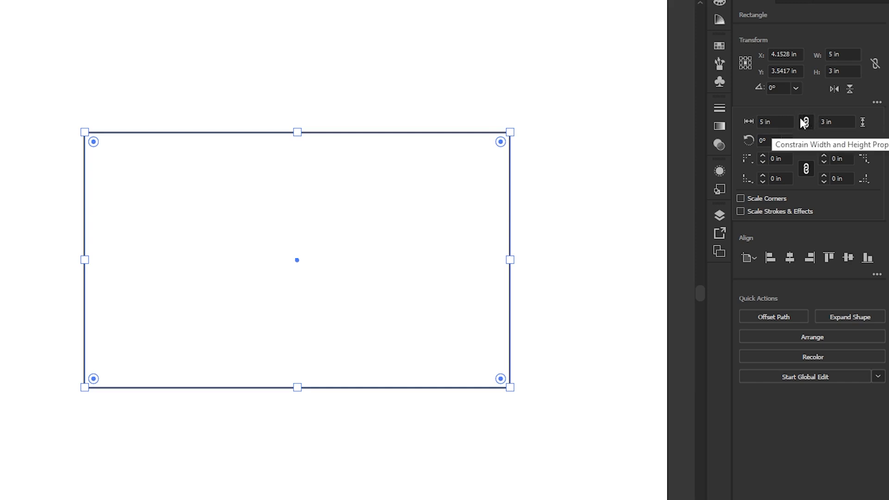
pyautogui.click(769, 122)
pyautogui.doubleClick(764, 122)
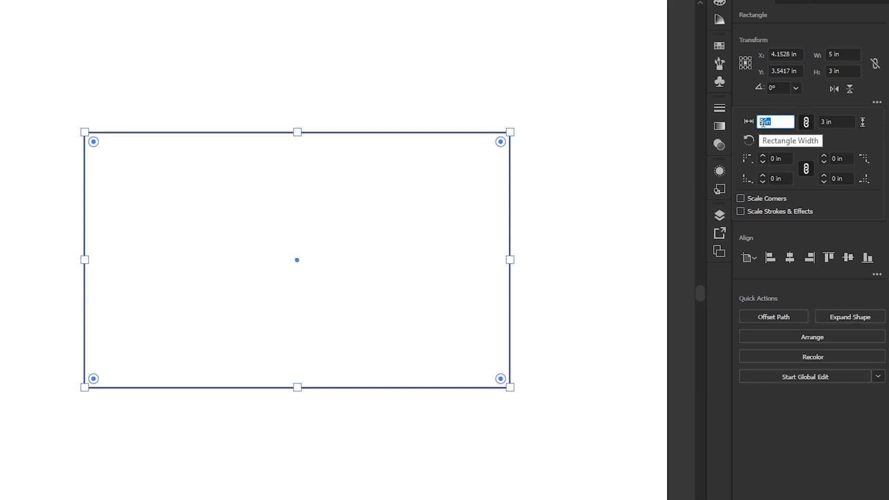
pyautogui.click(764, 122)
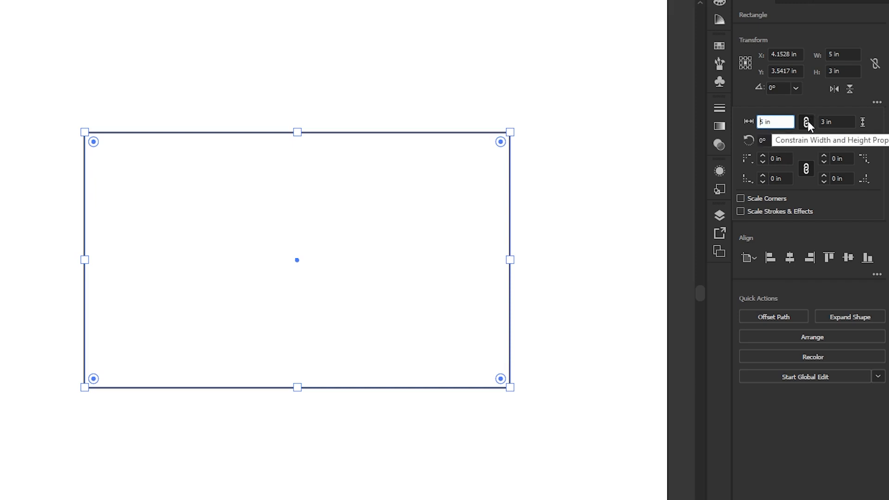
pyautogui.moveTo(778, 125); pyautogui.dragTo(740, 120)
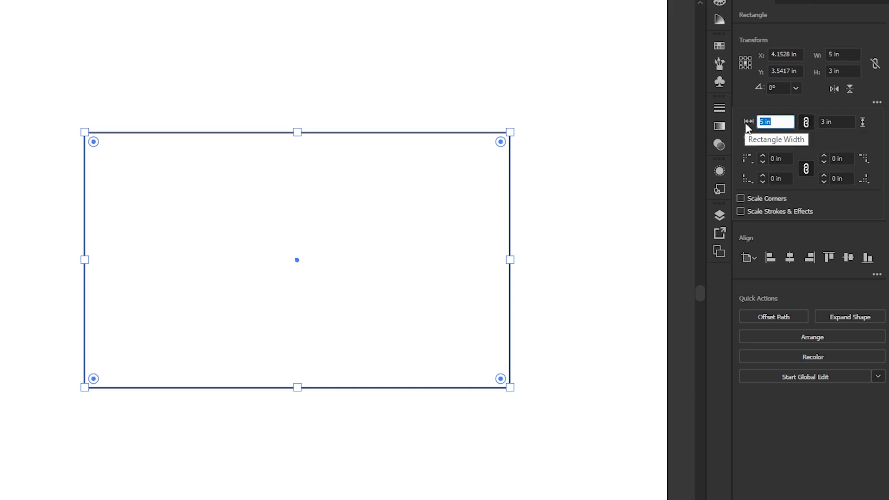
pyautogui.write('7')
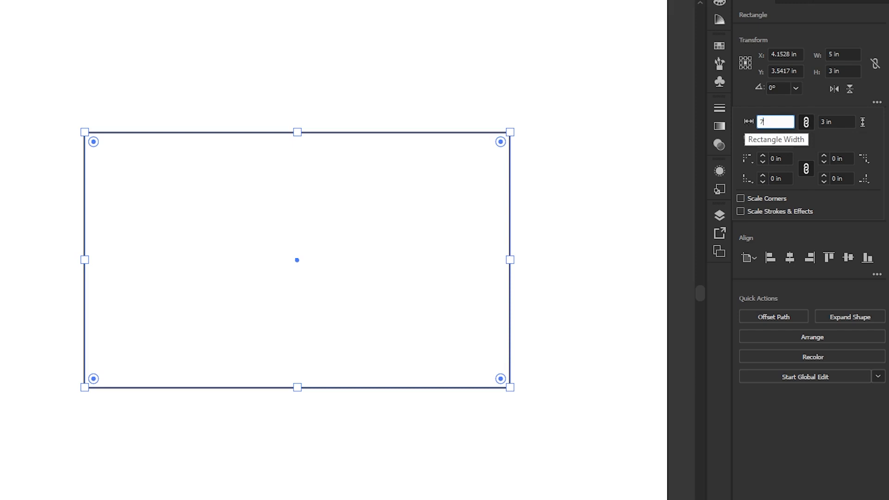
# Unlink the rectangle's width and height proportions and set its shape width to 3 in
pyautogui.click(806, 122)
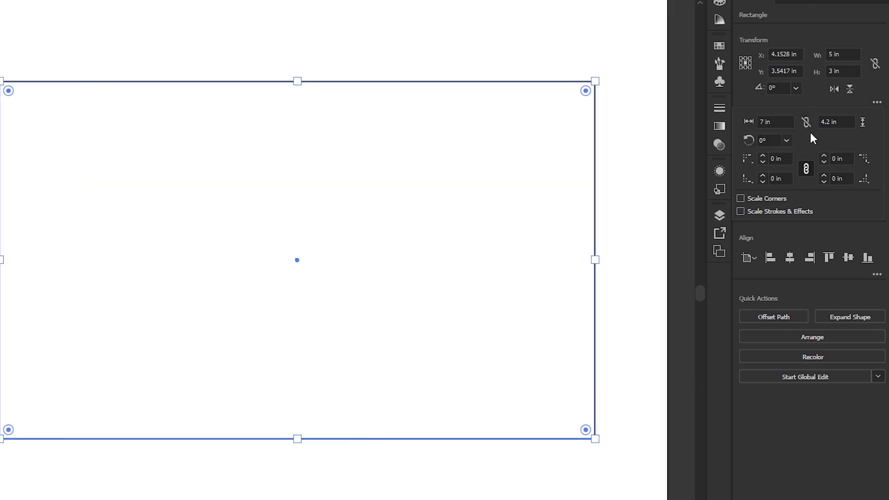
pyautogui.click(806, 123)
pyautogui.click(806, 122)
pyautogui.click(781, 122)
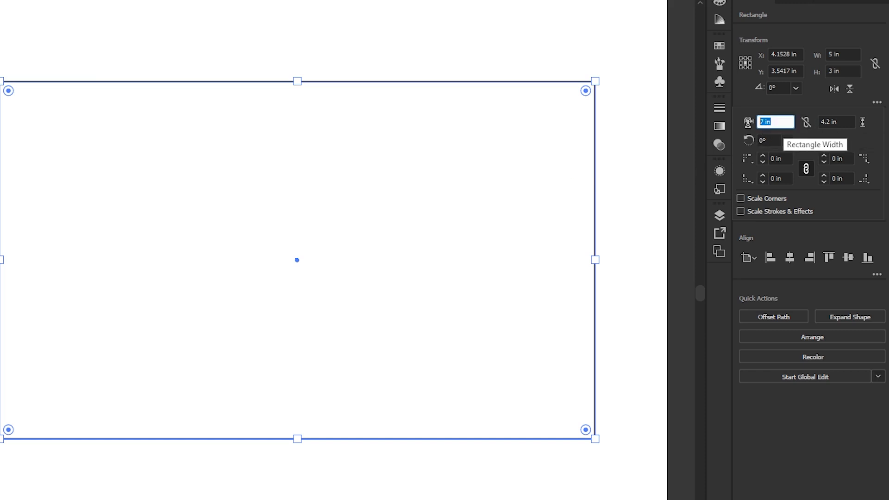
pyautogui.write('3')
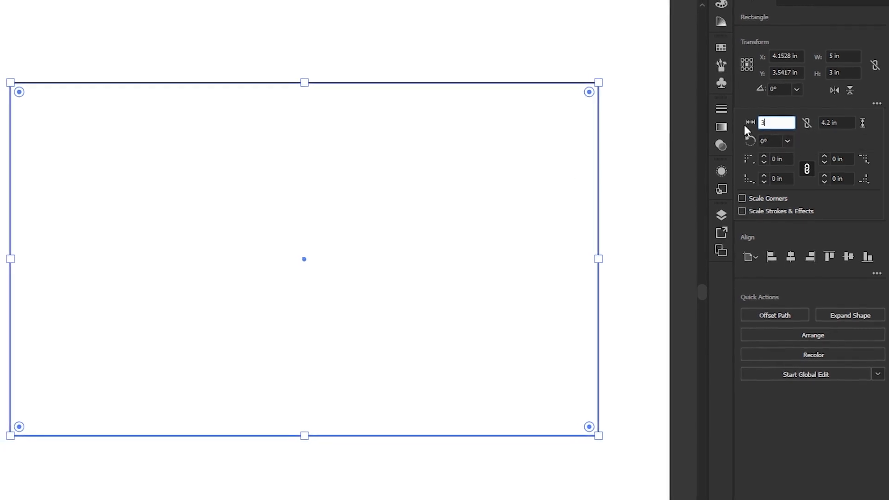
pyautogui.press('Return')
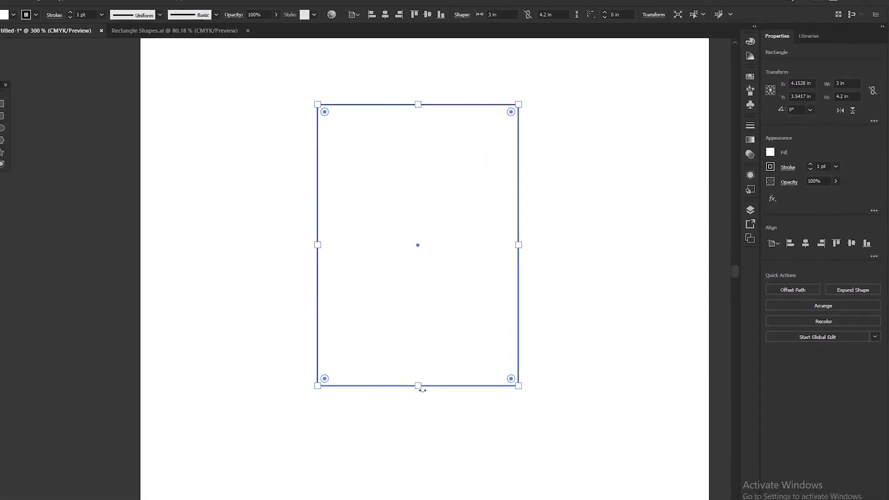
# Shorten the rectangle from its bottom edge to about 2.54 in high and move it to about X 4.41 in, Y 2.97 in
pyautogui.moveTo(420, 387); pyautogui.dragTo(418, 274)
pyautogui.moveTo(449, 187); pyautogui.dragTo(490, 203)
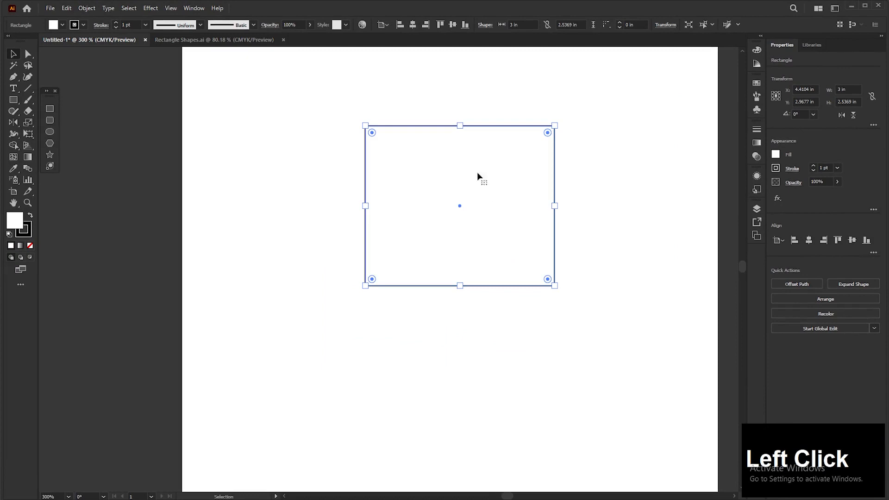
pyautogui.click(50, 110)
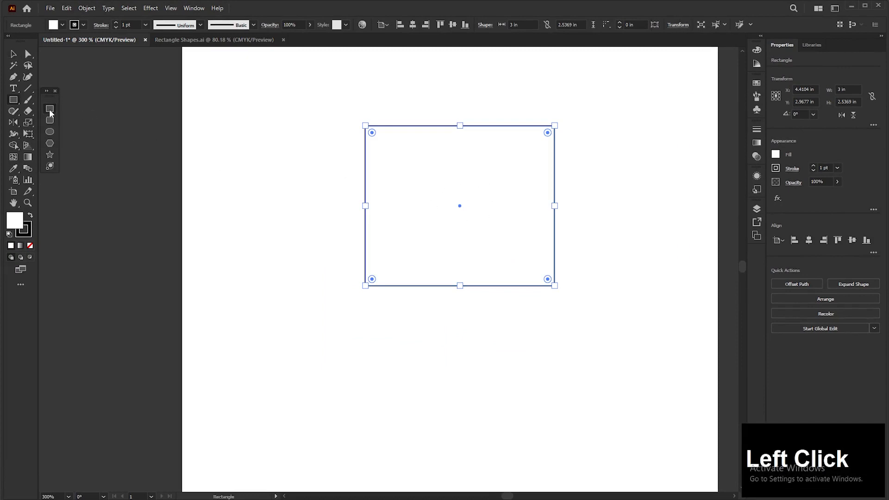
pyautogui.click(263, 156)
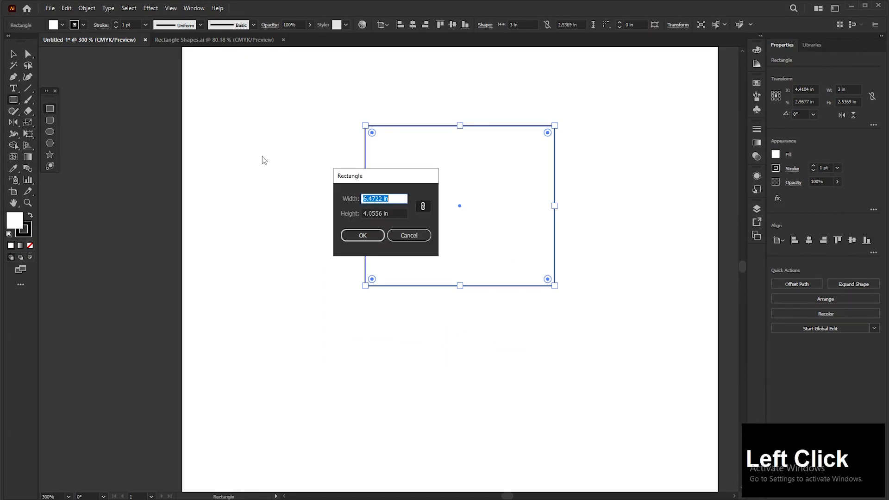
pyautogui.click(405, 237)
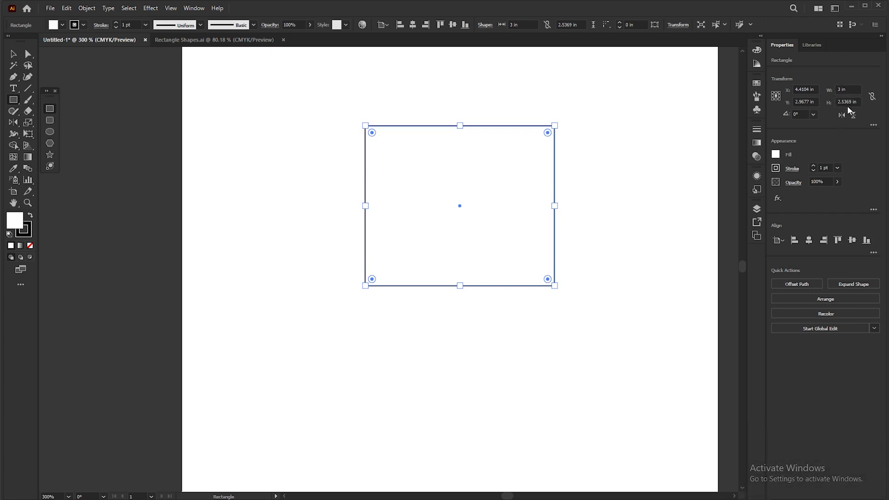
pyautogui.moveTo(317, 280); pyautogui.dragTo(549, 425)
pyautogui.press('Delete')
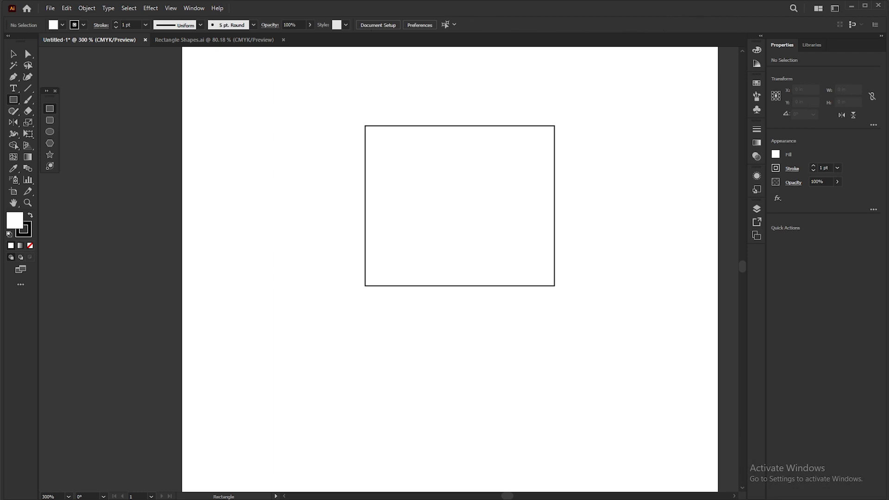
# Select the rectangle, rotate its shape to 45° in the additional transform options, and undo the rotation
pyautogui.press('v')
pyautogui.click(451, 204)
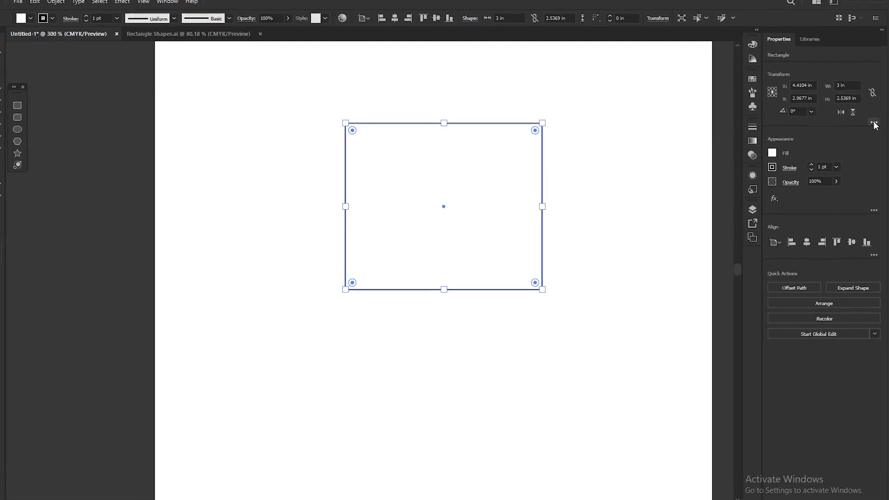
pyautogui.click(874, 124)
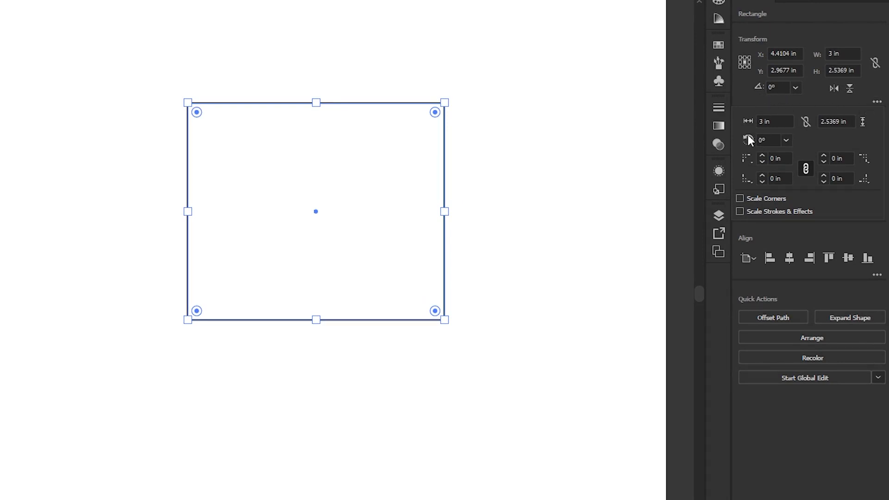
pyautogui.click(785, 141)
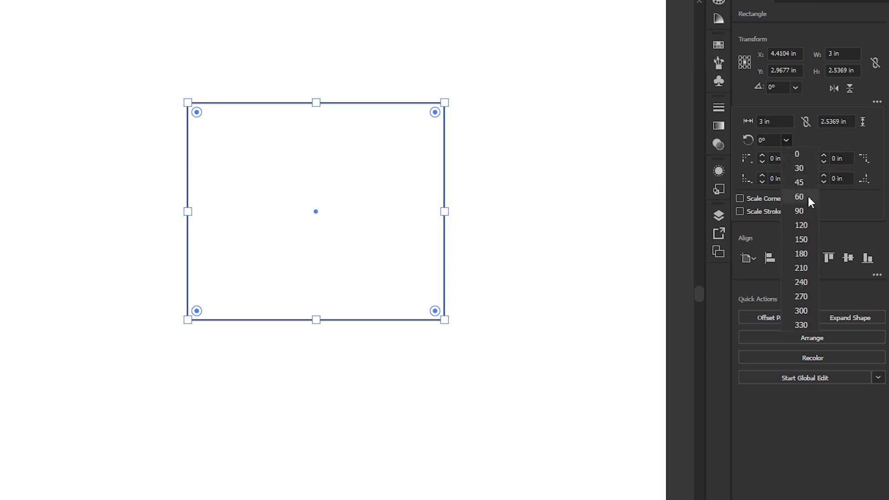
pyautogui.click(799, 182)
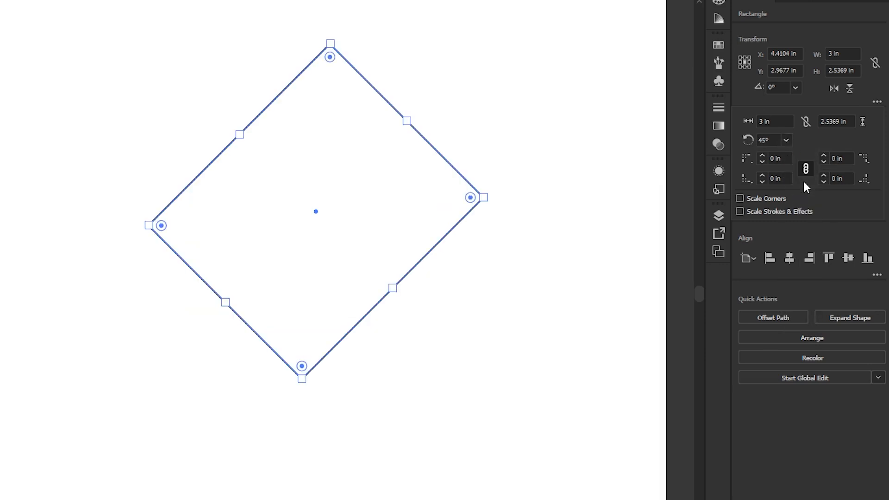
pyautogui.click(693, 185)
pyautogui.hotkey('ctrl', 'z')
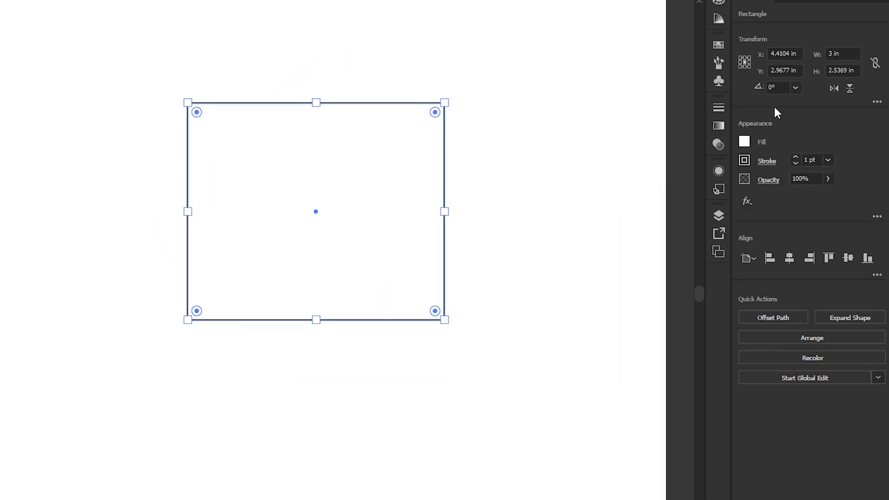
# Rotate the rectangle to 60° and return its rotation angle to 0°
pyautogui.click(782, 87)
pyautogui.click(795, 87)
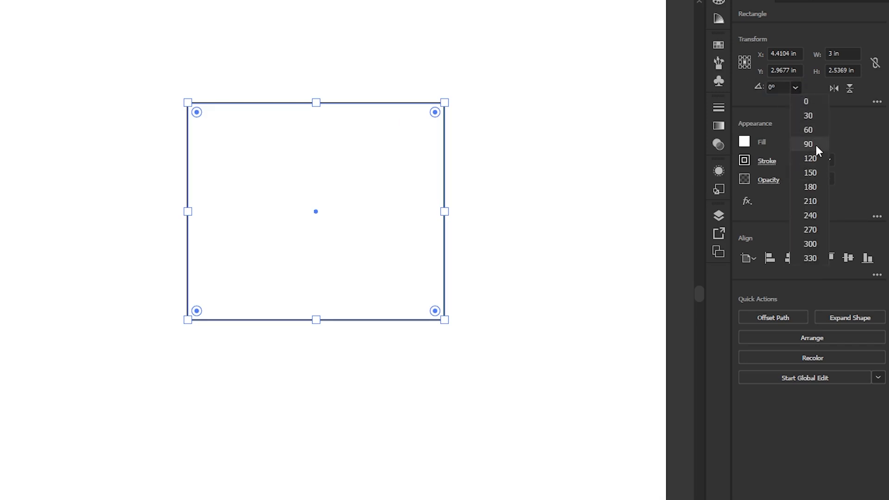
pyautogui.click(815, 131)
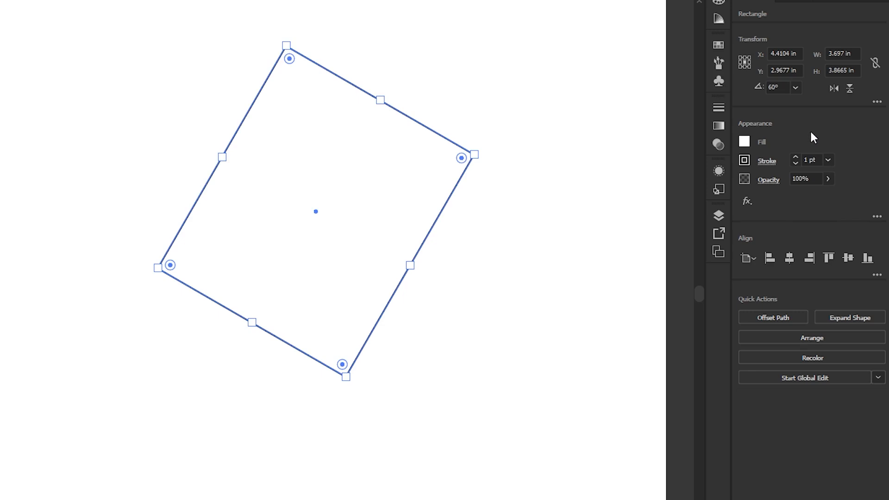
pyautogui.click(795, 88)
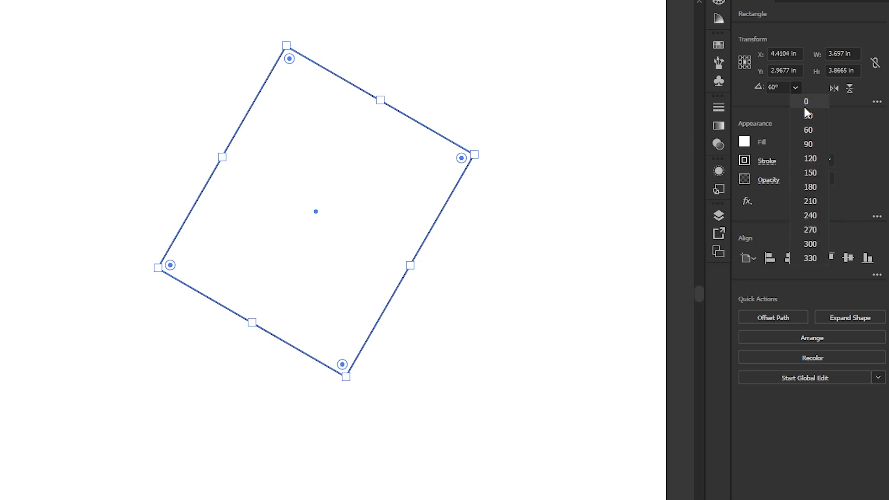
pyautogui.click(807, 102)
pyautogui.click(876, 103)
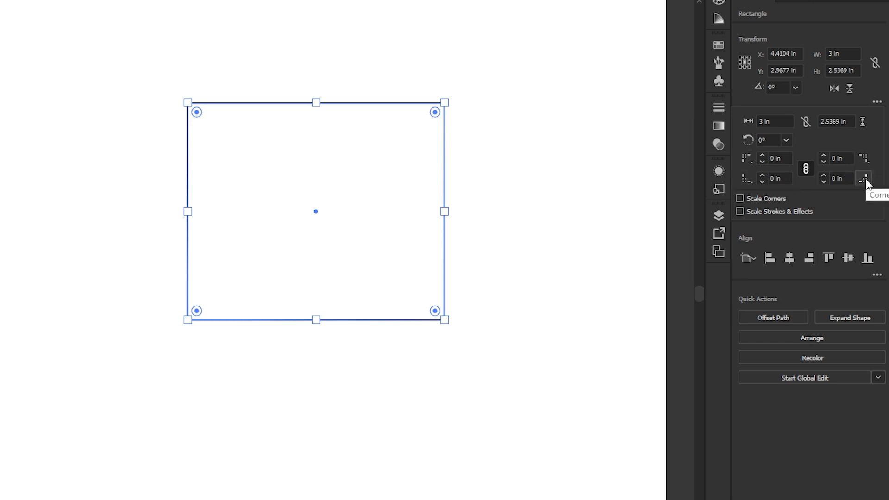
pyautogui.click(835, 158)
pyautogui.click(770, 161)
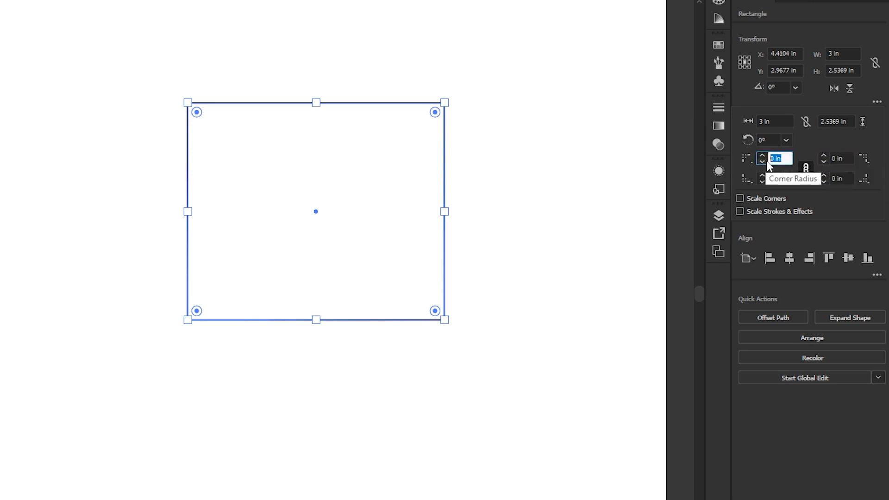
pyautogui.click(780, 179)
pyautogui.click(843, 179)
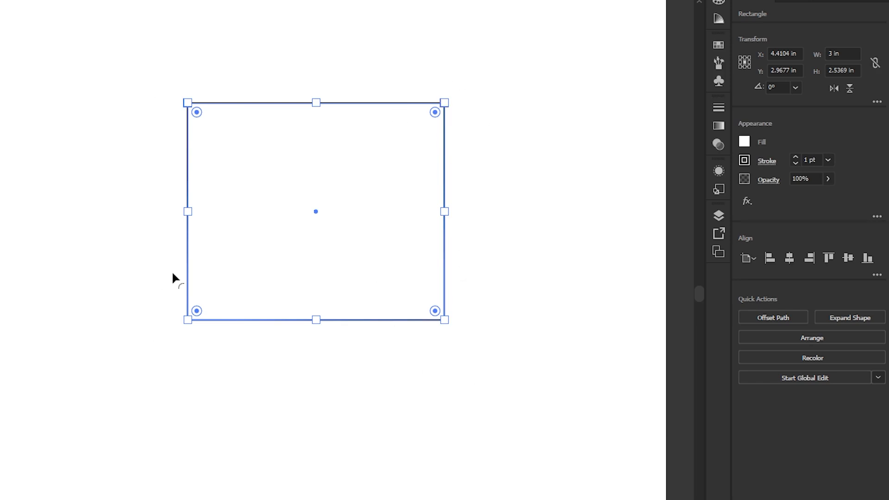
# Round all four rectangle corners to 0.875 in, reduce the radius to 0.375 in, and return the corners to 0 in
pyautogui.click(877, 102)
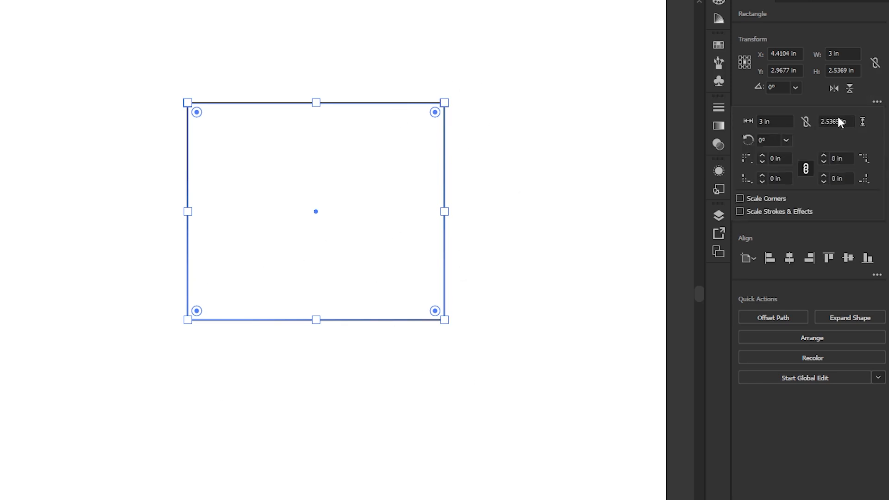
pyautogui.click(762, 155)
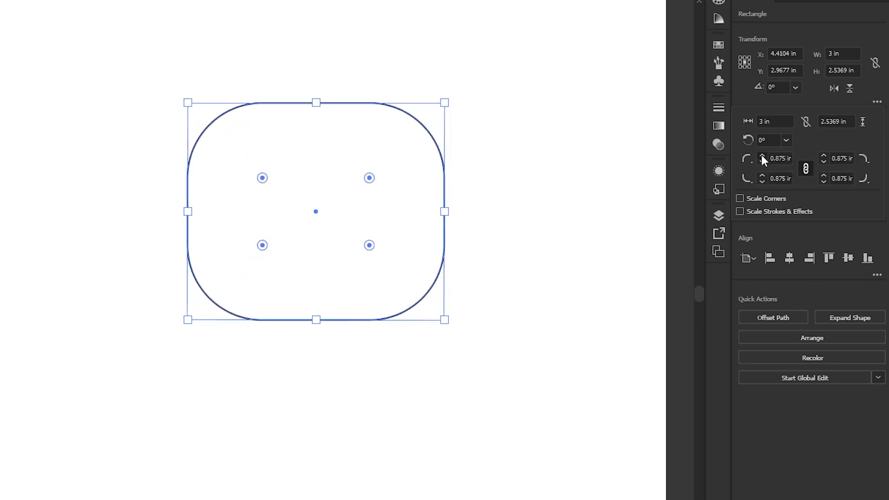
pyautogui.click(763, 162)
pyautogui.click(763, 162)
pyautogui.click(762, 162)
pyautogui.click(763, 162)
pyautogui.click(763, 162)
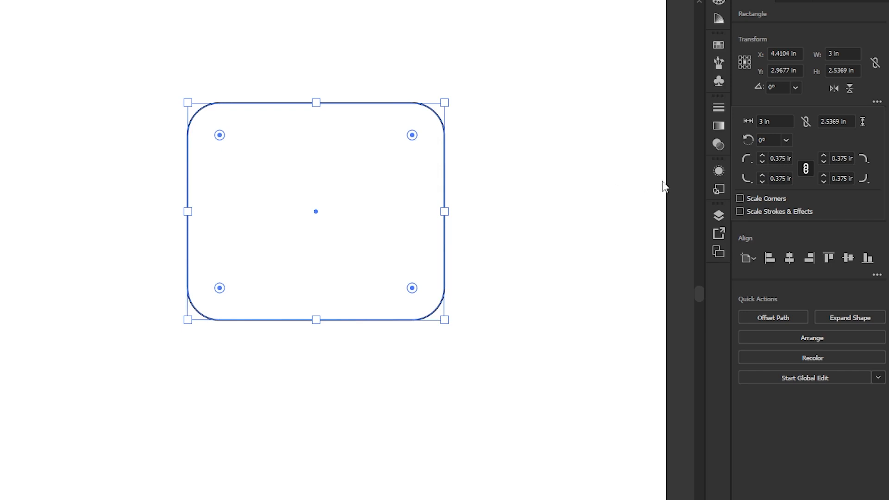
pyautogui.click(762, 162)
pyautogui.click(762, 162)
pyautogui.click(763, 162)
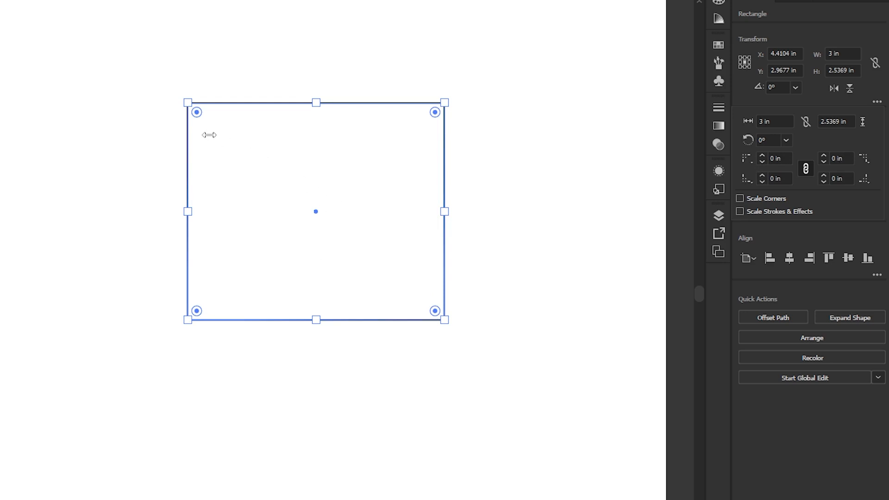
pyautogui.press('v')
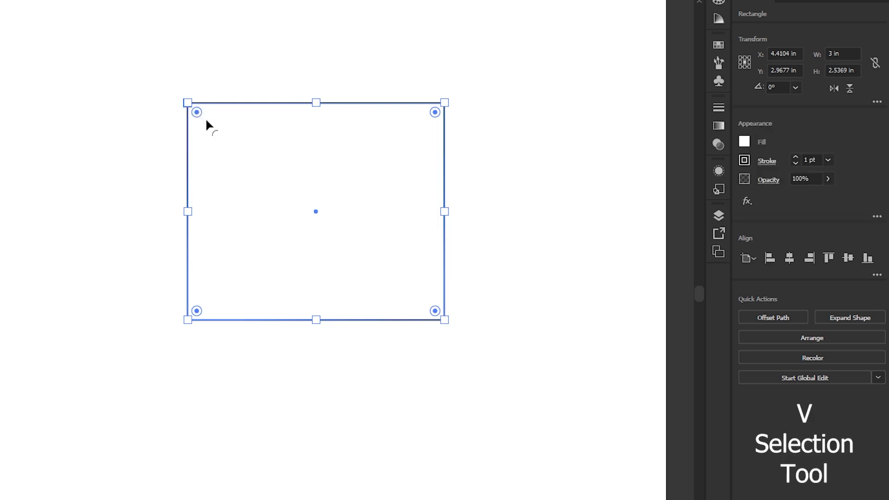
pyautogui.moveTo(198, 114); pyautogui.dragTo(173, 98)
# Set the linked corner radii of the rectangle to 0.5 in
pyautogui.click(876, 101)
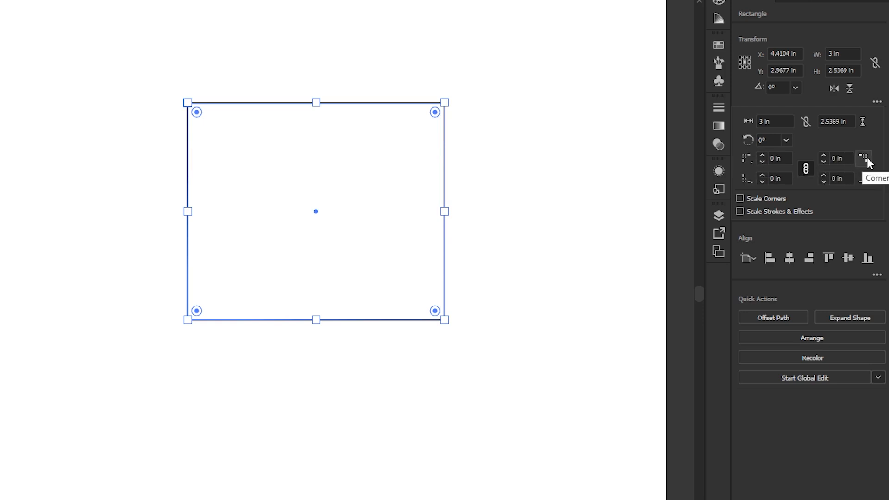
pyautogui.click(745, 159)
pyautogui.click(762, 175)
pyautogui.click(762, 155)
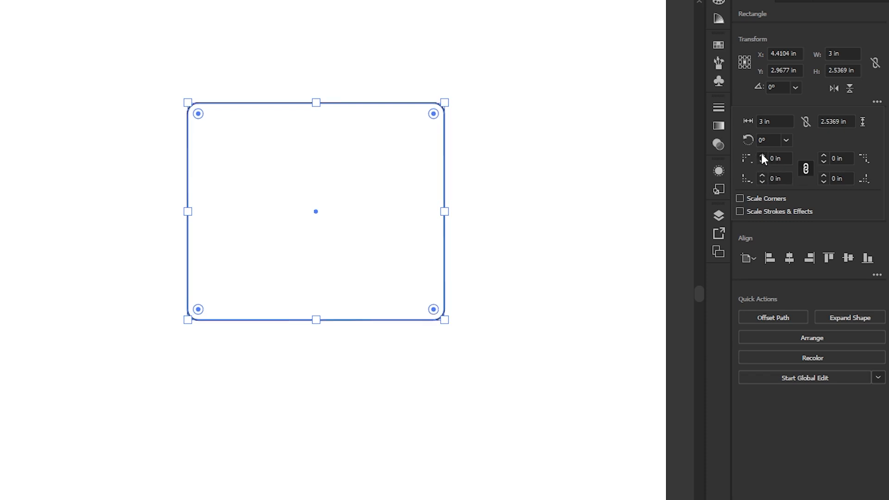
pyautogui.click(762, 155)
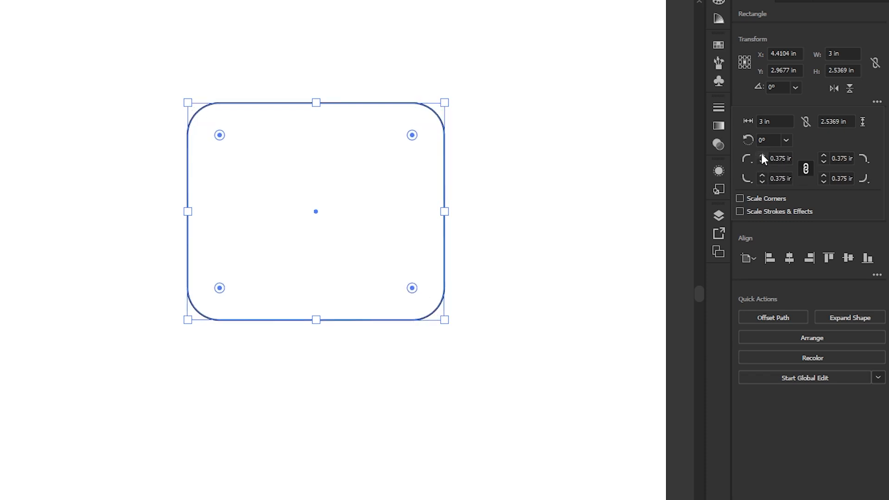
pyautogui.click(762, 156)
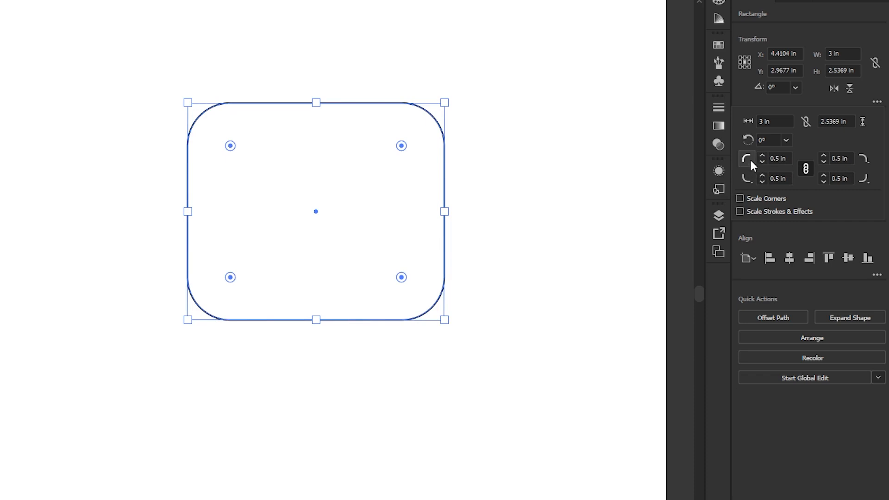
# Change the corner type of all four rectangle corners to Inverted Round
pyautogui.click(747, 159)
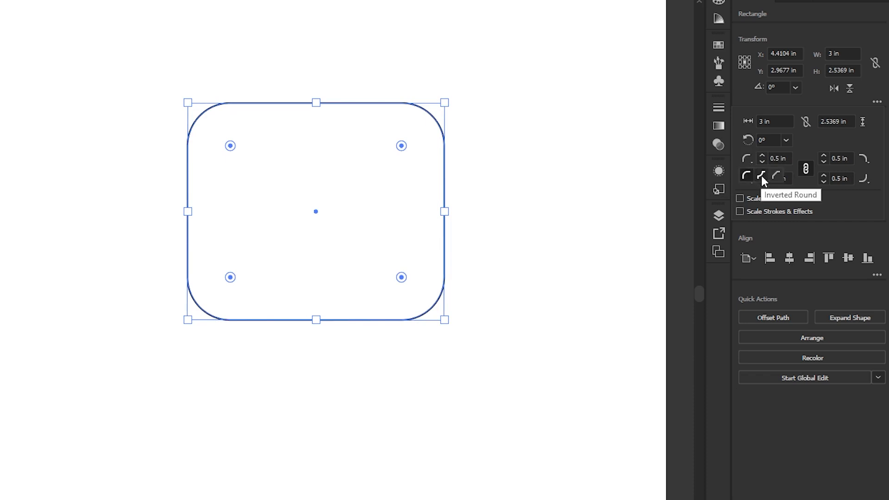
pyautogui.click(762, 176)
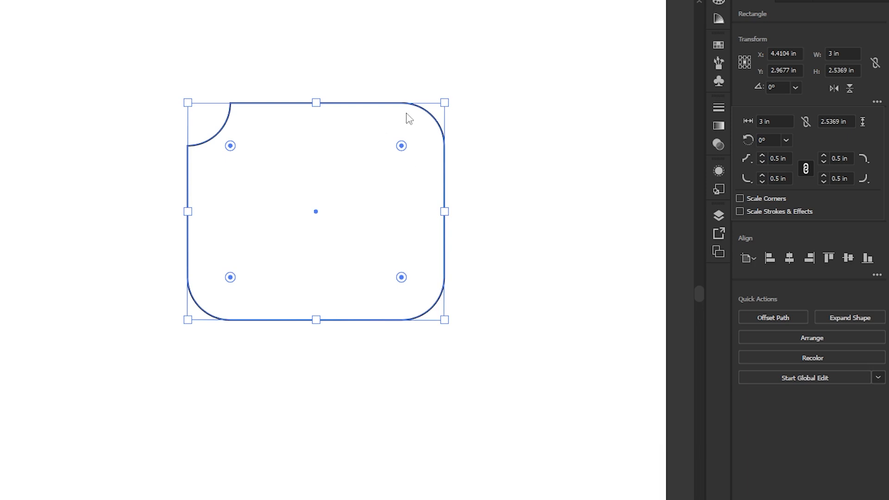
pyautogui.click(865, 161)
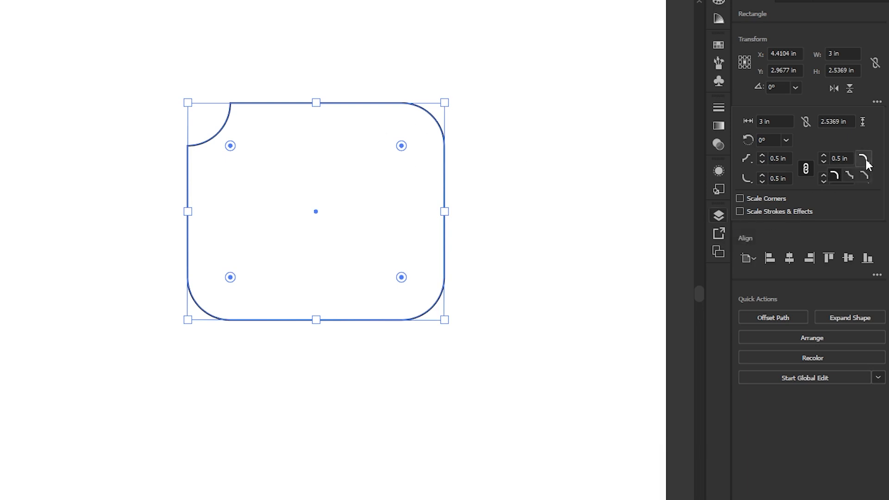
pyautogui.click(847, 176)
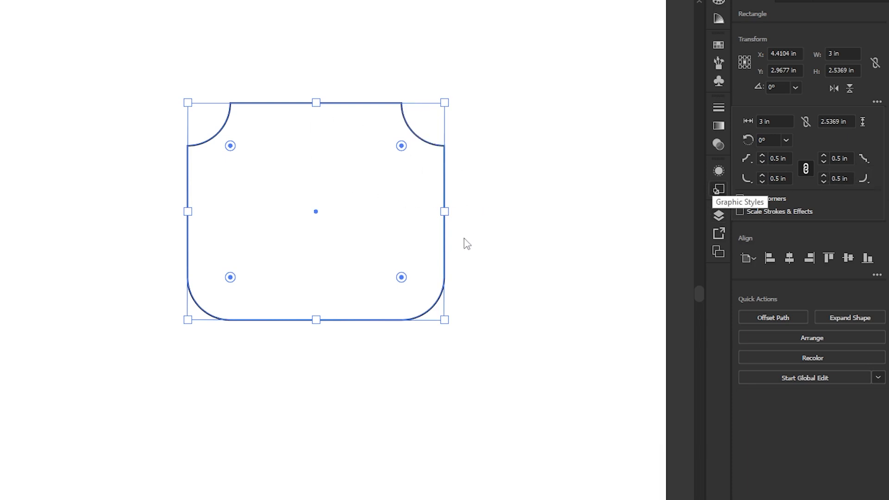
pyautogui.click(860, 180)
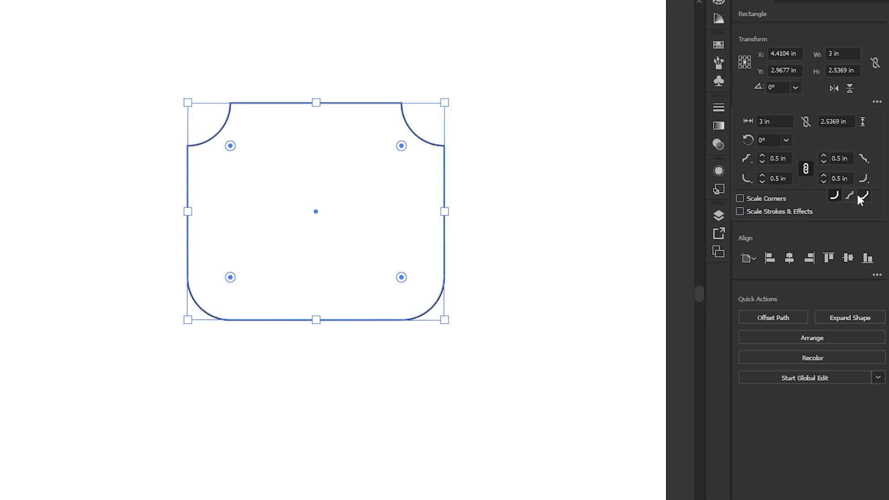
pyautogui.click(850, 195)
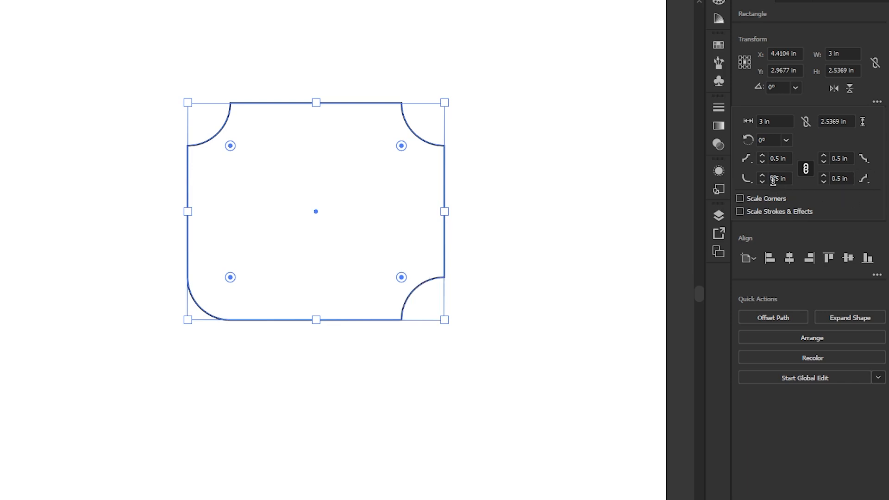
pyautogui.click(747, 176)
pyautogui.click(761, 195)
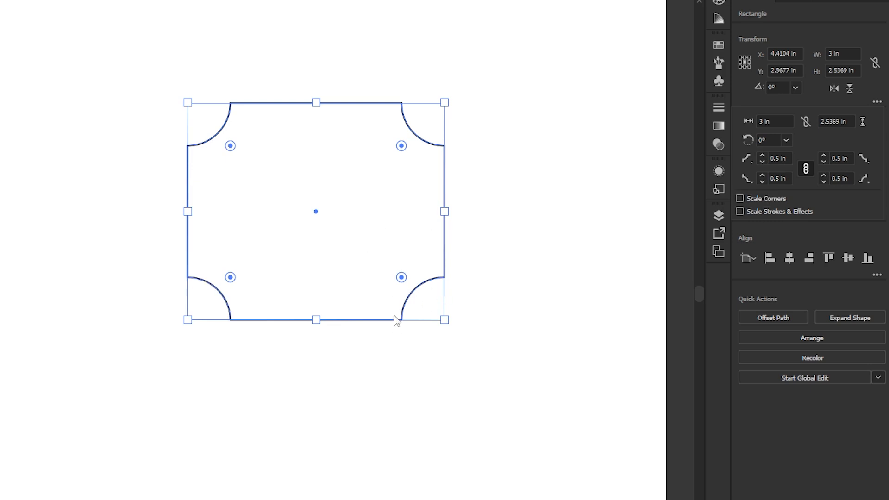
# Change the rectangle's two upper corners to the Chamfer corner type
pyautogui.click(749, 159)
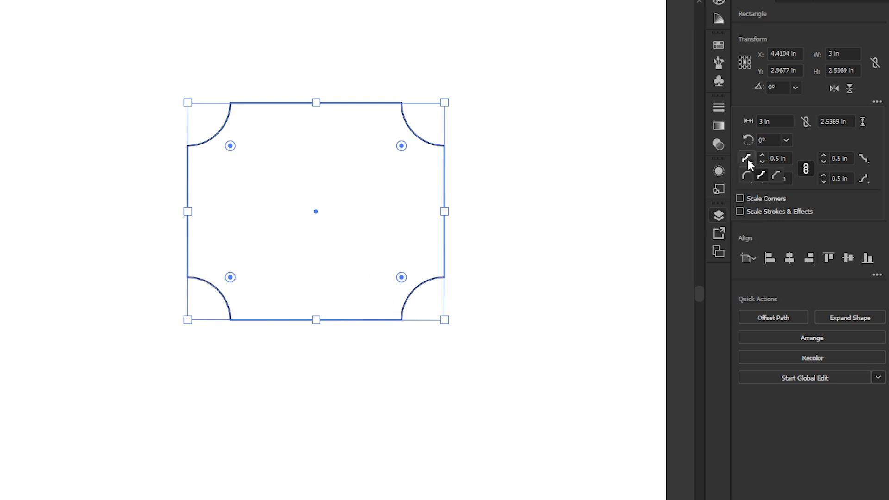
pyautogui.click(779, 173)
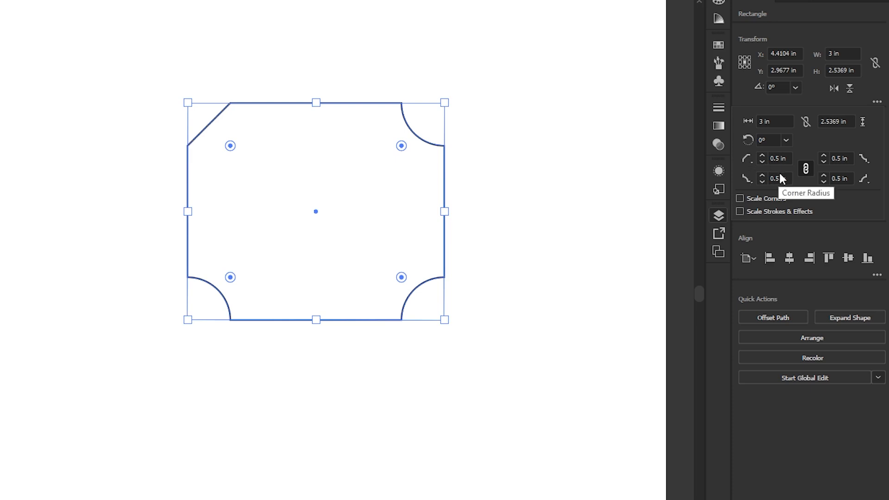
pyautogui.click(861, 160)
pyautogui.click(862, 175)
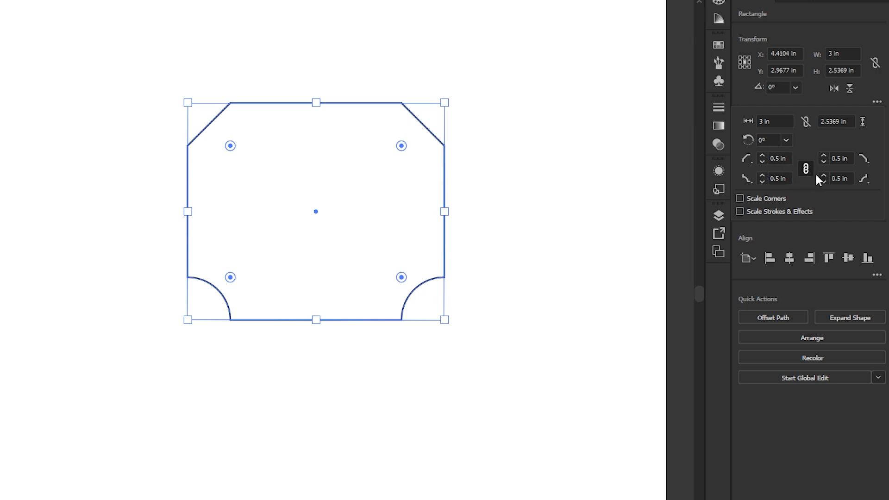
# Reset all corner radii to 0 in, unlink them and round only the rectangle's upper-left corner to 0.75 in
pyautogui.click(761, 162)
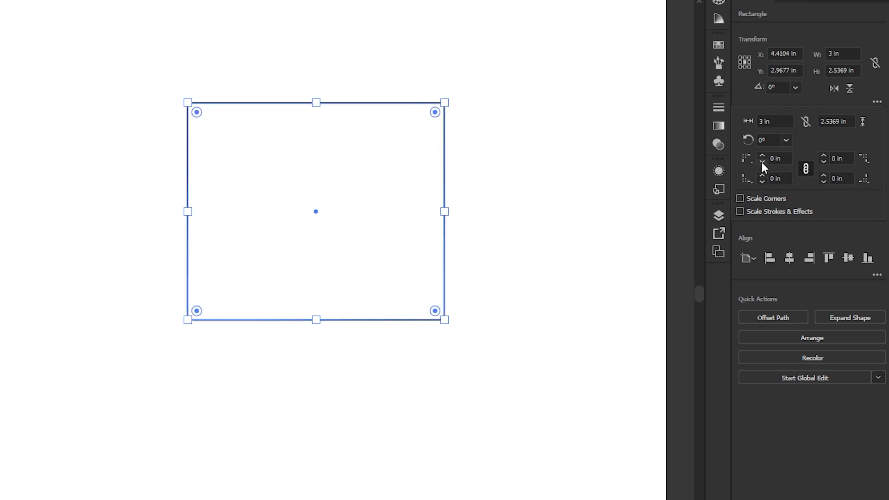
pyautogui.click(807, 170)
pyautogui.click(762, 157)
pyautogui.click(762, 157)
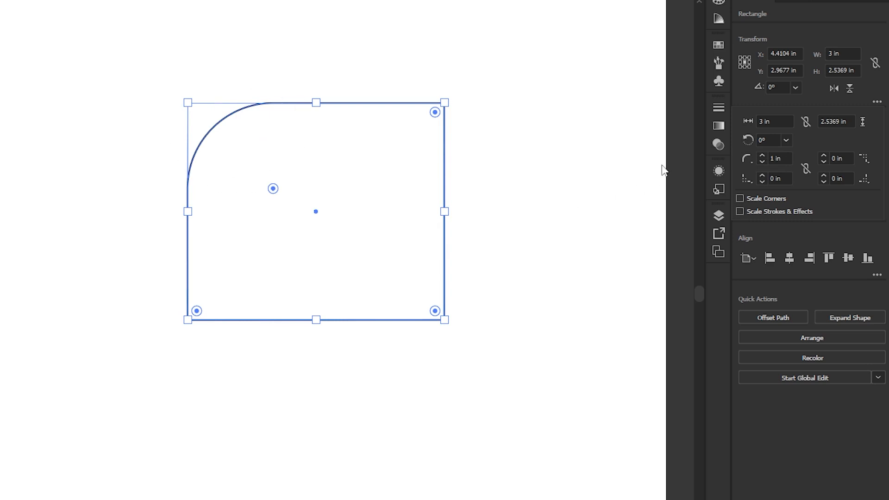
pyautogui.click(763, 162)
pyautogui.click(763, 162)
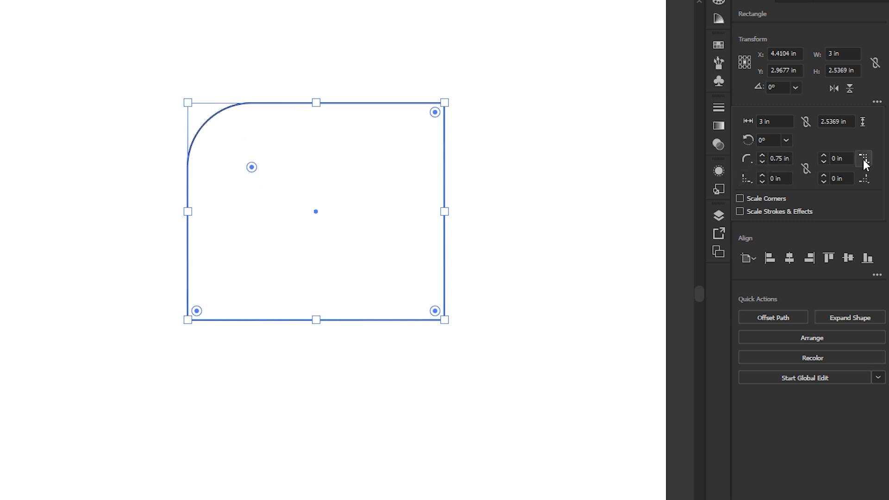
# Set the rectangle's upper-right corner radius to 0.75 in and its corner type to Inverted Round
pyautogui.click(823, 156)
pyautogui.click(823, 157)
pyautogui.click(824, 156)
pyautogui.click(824, 157)
pyautogui.click(824, 157)
pyautogui.click(824, 156)
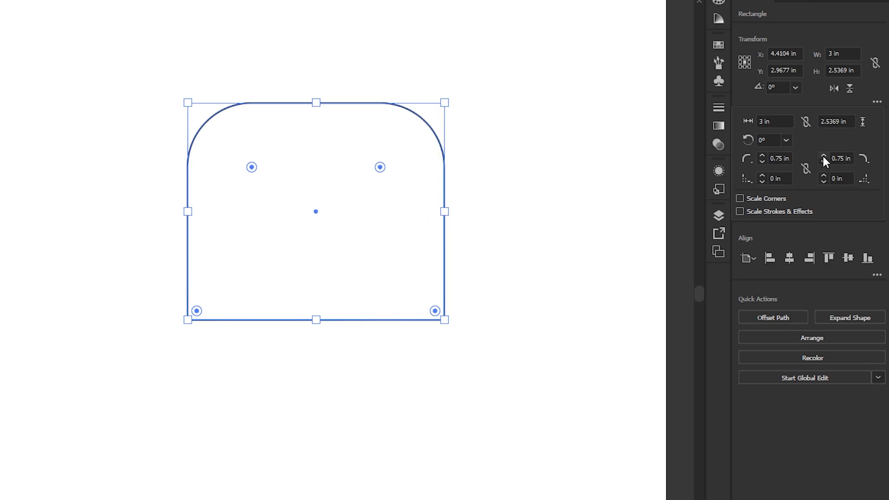
pyautogui.click(863, 160)
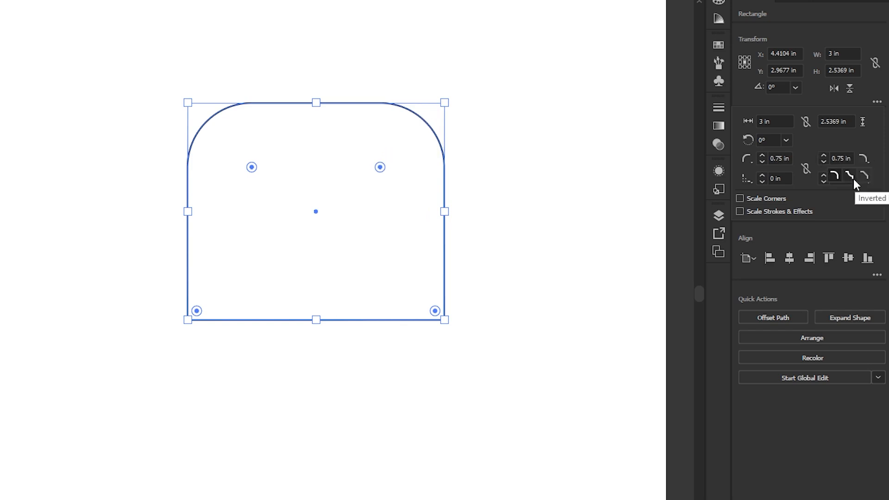
pyautogui.click(849, 176)
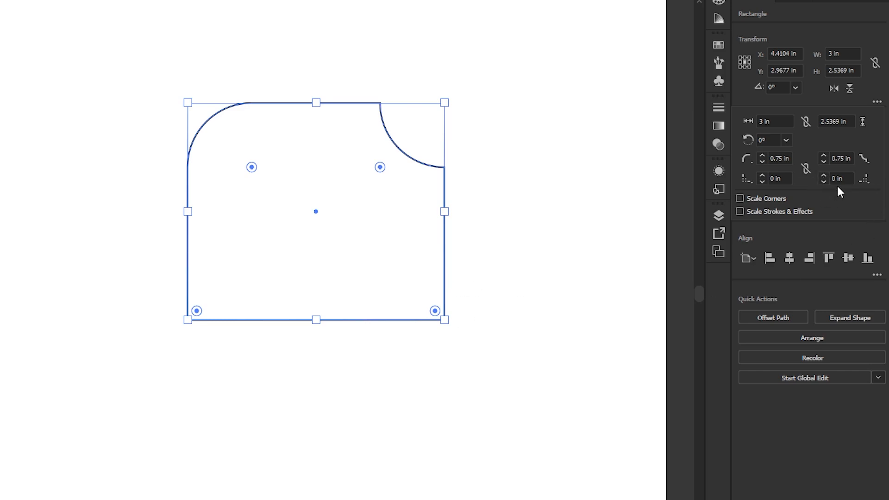
# Set the rectangle's lower-right corner radius to 0.5 in and its corner type to Chamfer
pyautogui.click(865, 180)
pyautogui.click(864, 197)
pyautogui.click(836, 178)
pyautogui.click(823, 175)
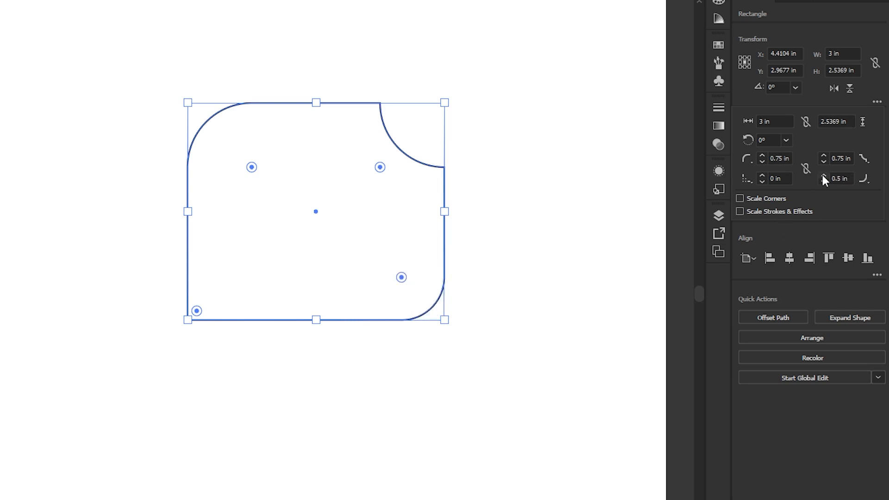
pyautogui.click(864, 179)
pyautogui.click(864, 197)
# Enlarge the rectangle freehand from its lower-left corner to about 4.02 in wide and 3.4 in high
pyautogui.moveTo(189, 320); pyautogui.dragTo(100, 395)
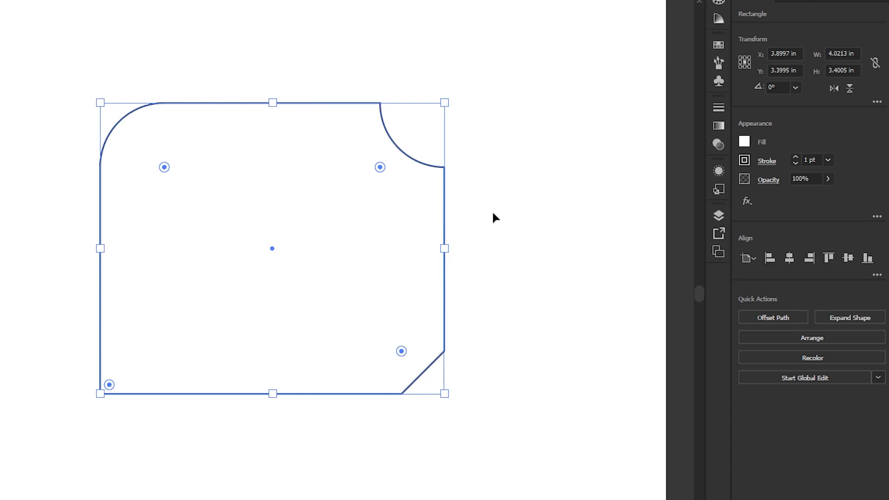
pyautogui.moveTo(543, 224); pyautogui.dragTo(478, 229)
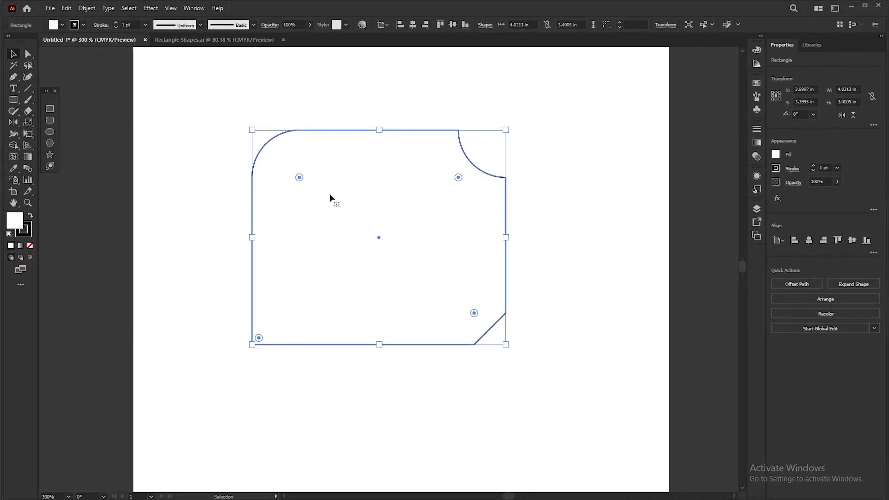
# View the sample artwork in Rectangle Shapes.ai, return to the Untitled-1 document and deselect the rectangle
pyautogui.click(207, 42)
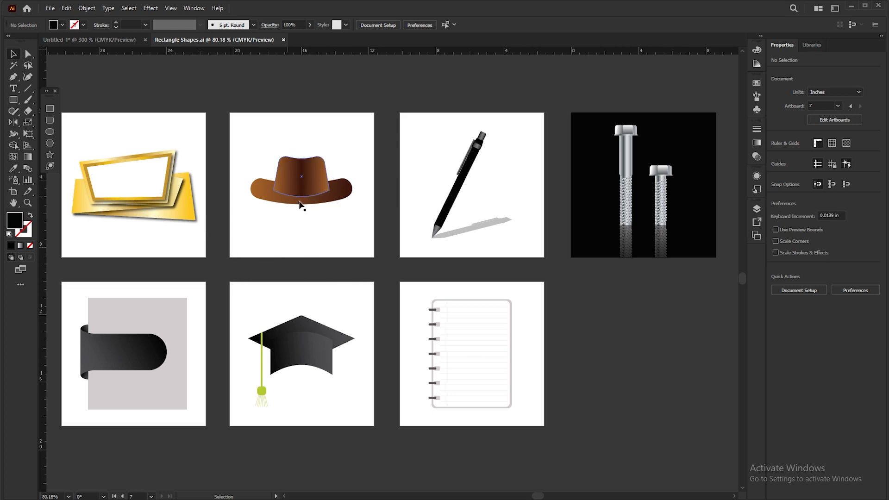
pyautogui.click(104, 38)
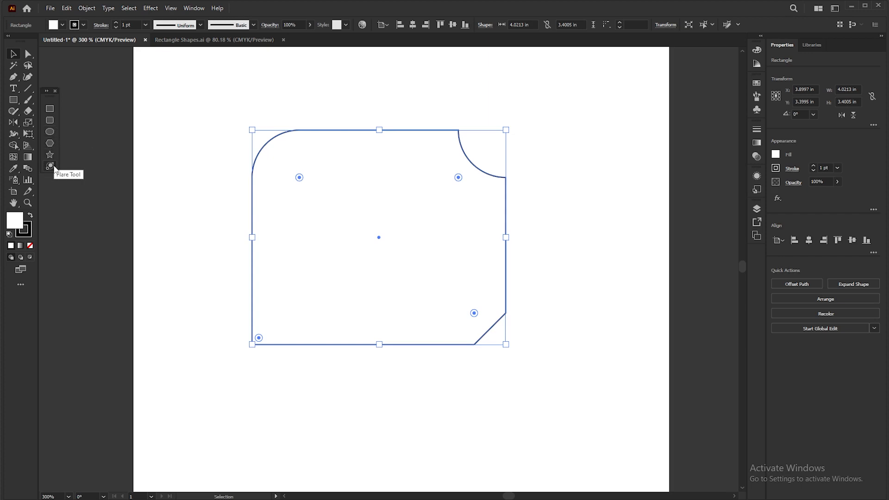
pyautogui.click(177, 153)
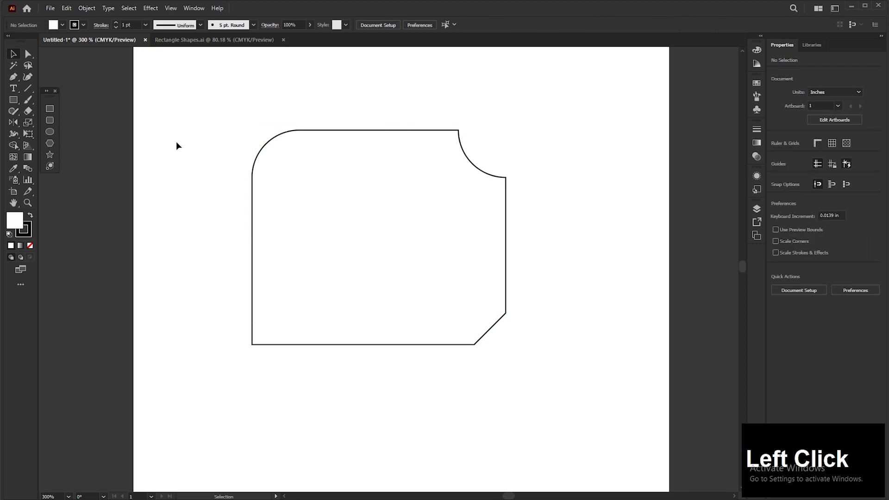